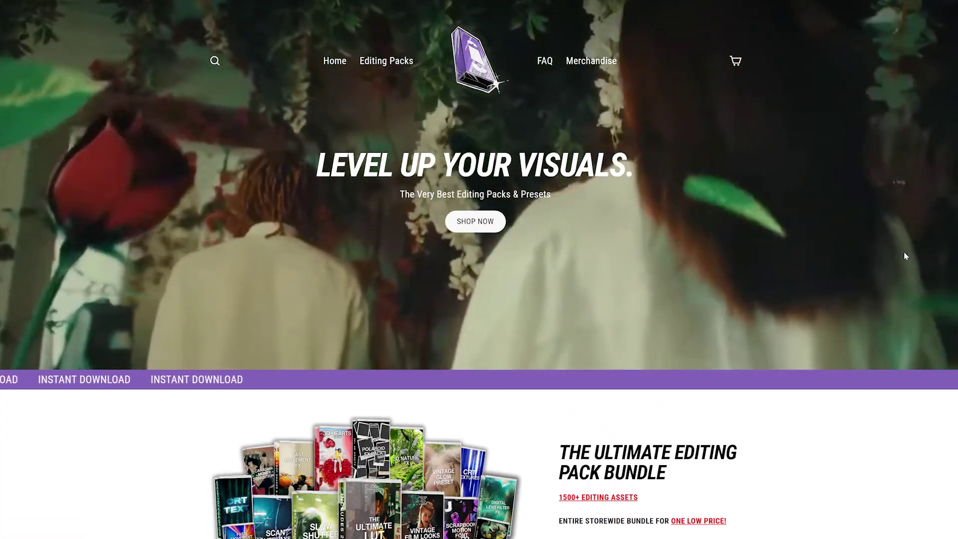
# Step: Browse the editing pack store, viewing the Ultimate LUT Pack's sample images and the Fast Movement FX V2 product page
pyautogui.scroll(-3, 905, 254)
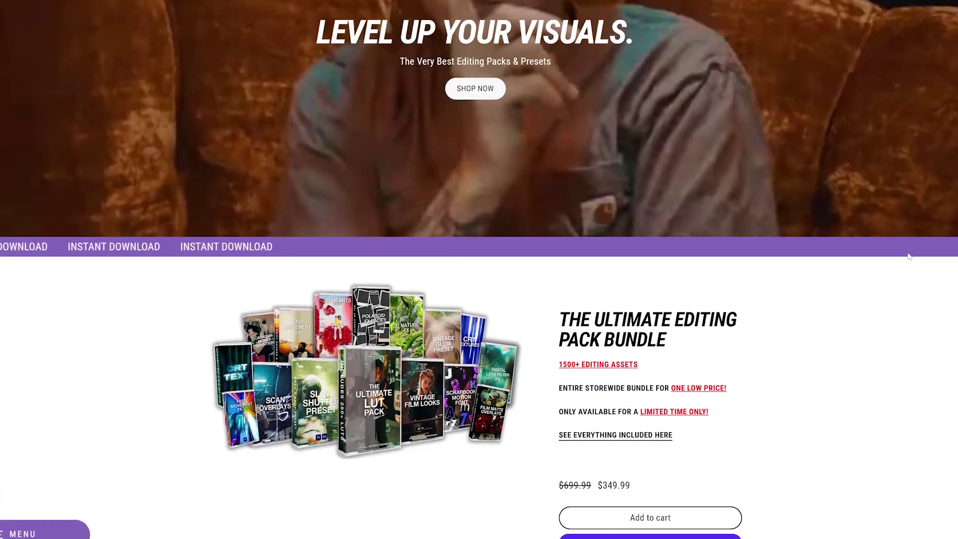
pyautogui.scroll(-10, 909, 256)
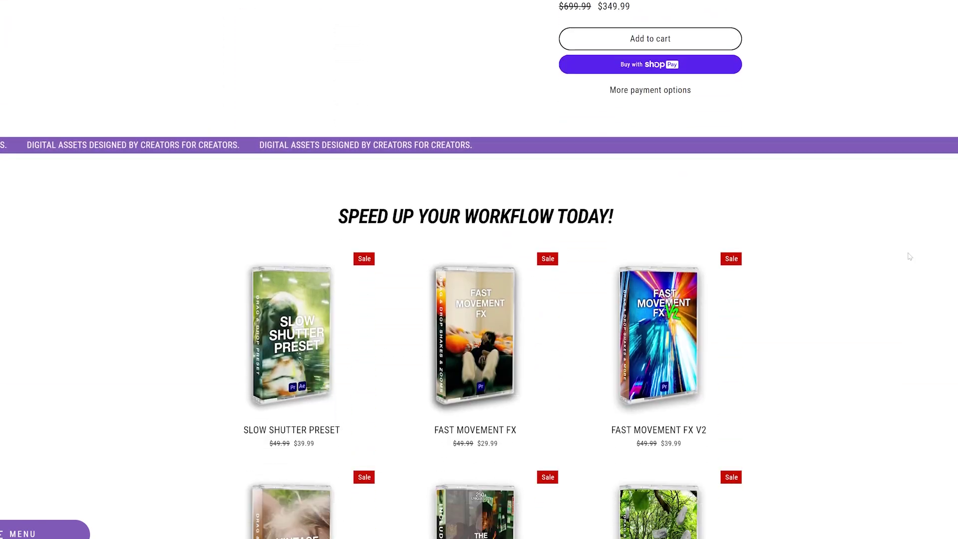
pyautogui.scroll(-4, 910, 256)
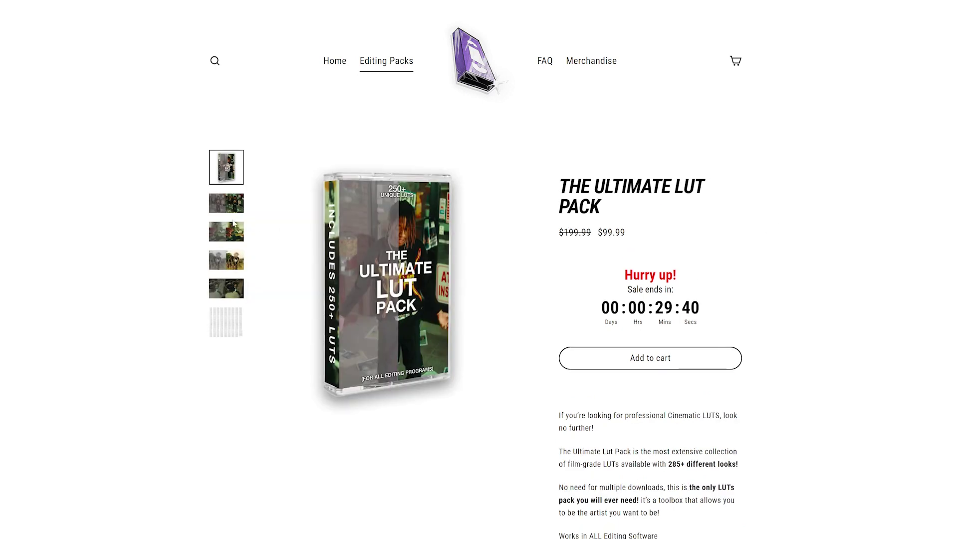
pyautogui.click(225, 211)
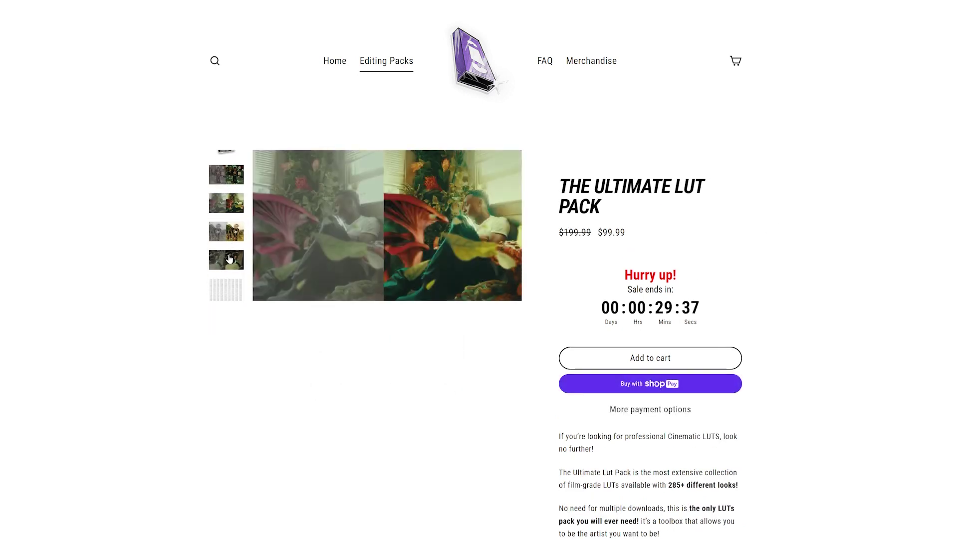
pyautogui.click(231, 258)
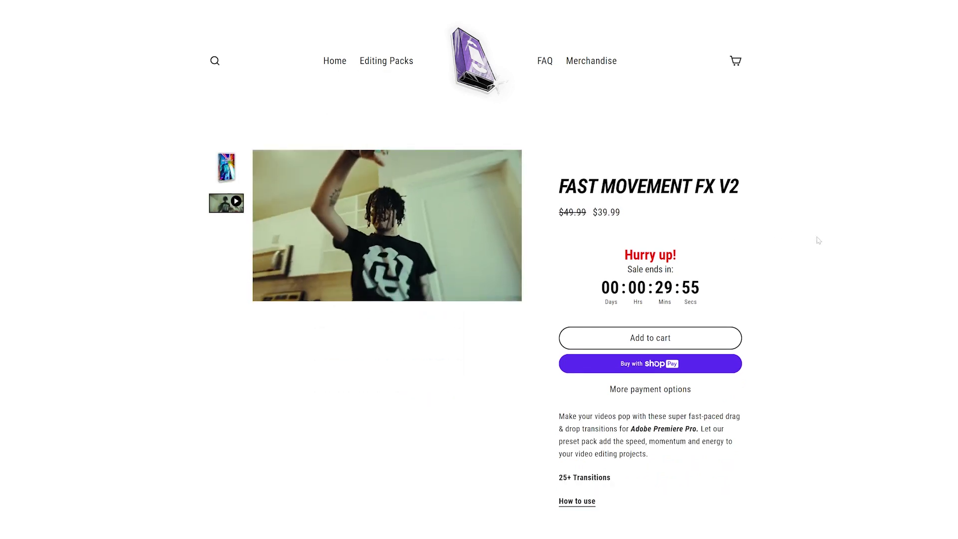
pyautogui.scroll(-5, 821, 241)
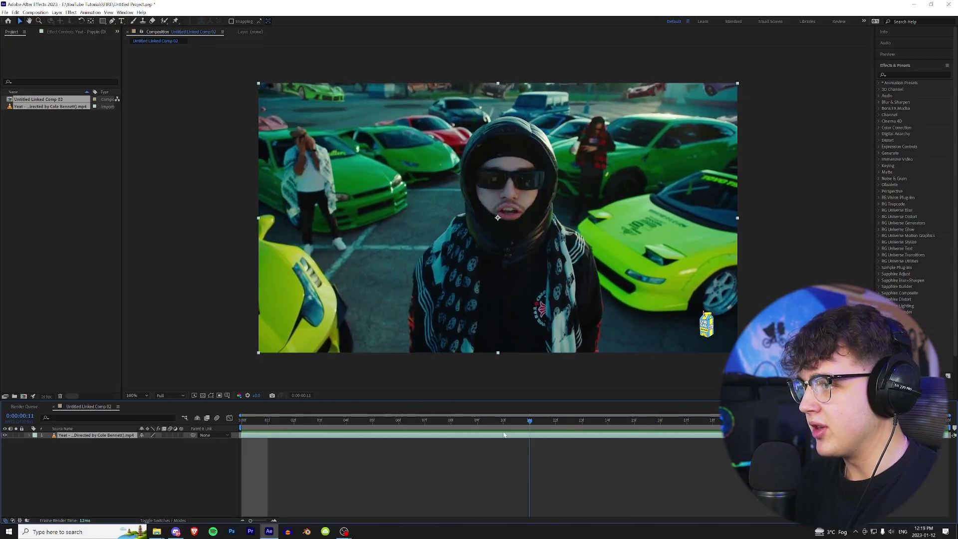
# Step: Duplicate the music video layer and open the upper copy to cut out the hooded man with the Roto Brush
pyautogui.press('space')
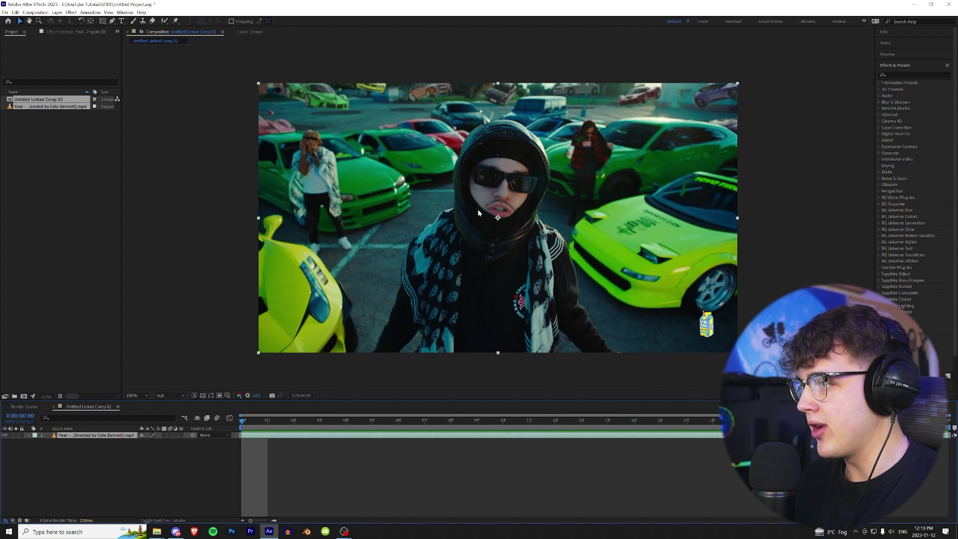
pyautogui.hotkey('ctrl', 'd')
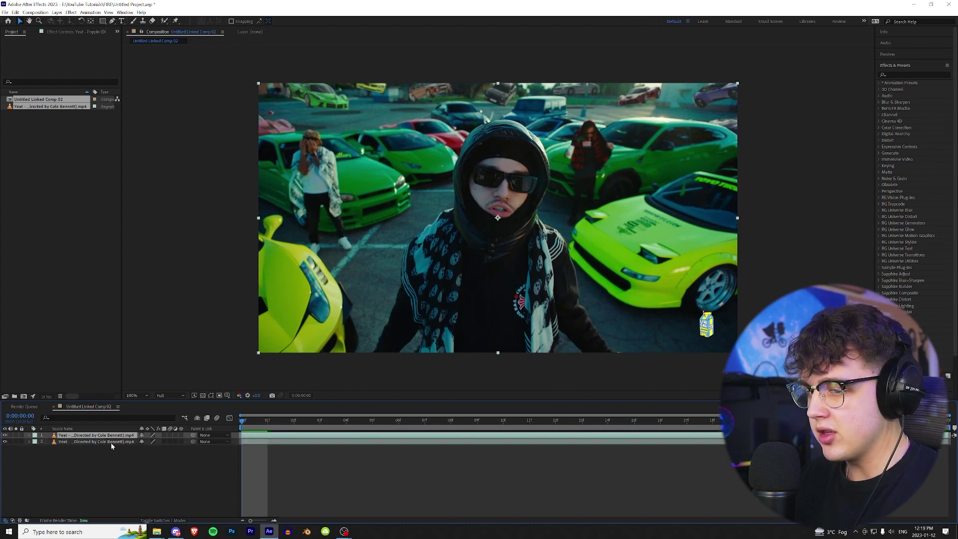
pyautogui.doubleClick(96, 436)
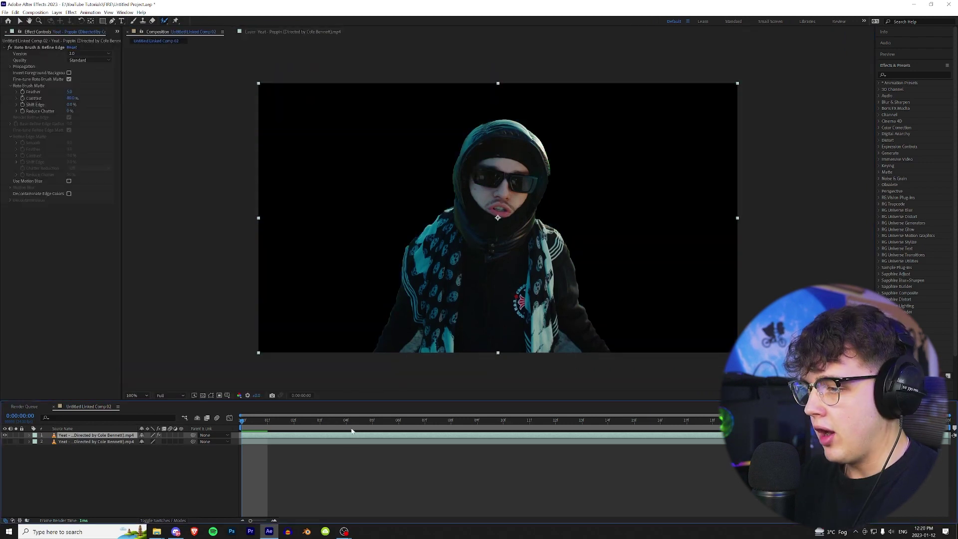
pyautogui.moveTo(350, 427); pyautogui.dragTo(411, 422)
# Step: Import the Atmosphere-028, FireDebris-022, FireTorch-063, HighAngleFire-041 and WindblownFire-050 clips into the project
pyautogui.click(118, 31)
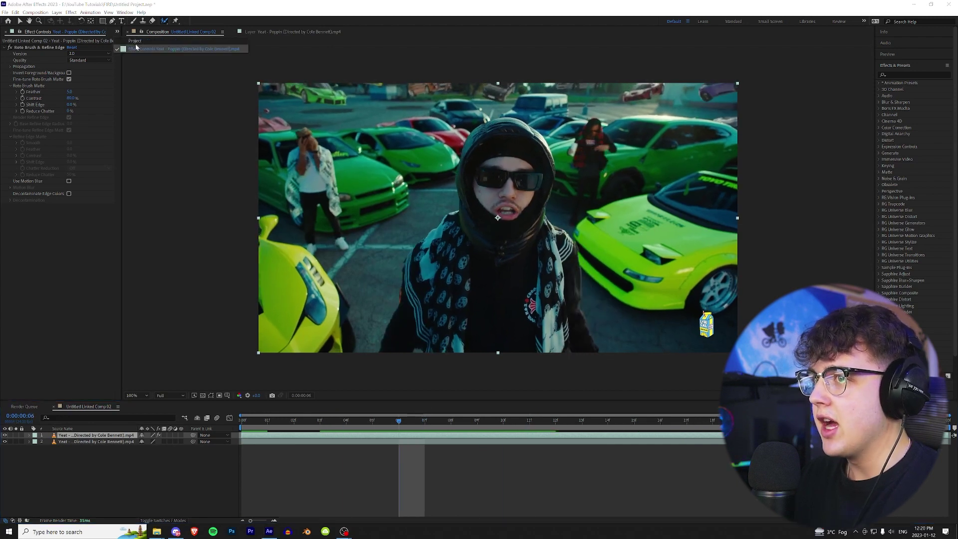
pyautogui.click(134, 40)
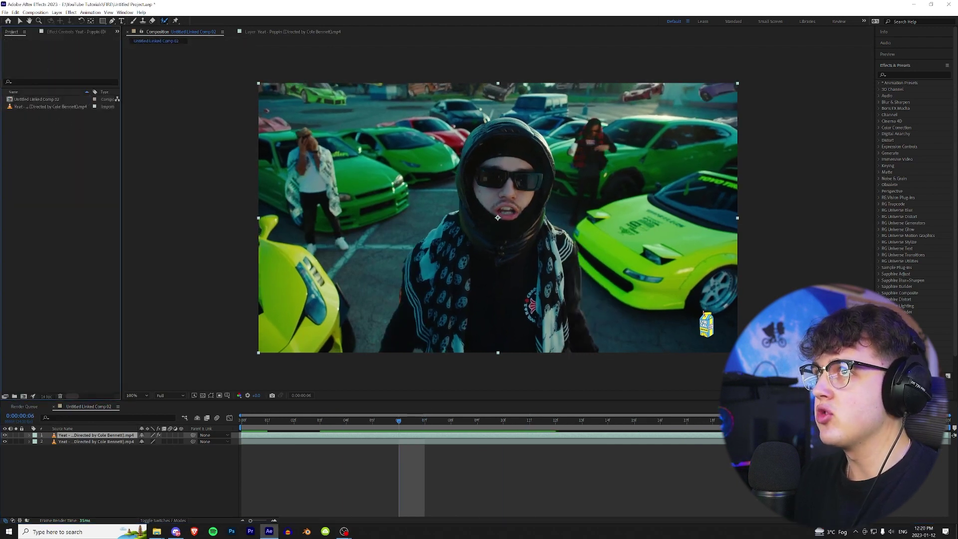
pyautogui.hotkey('alt', 'Tab')
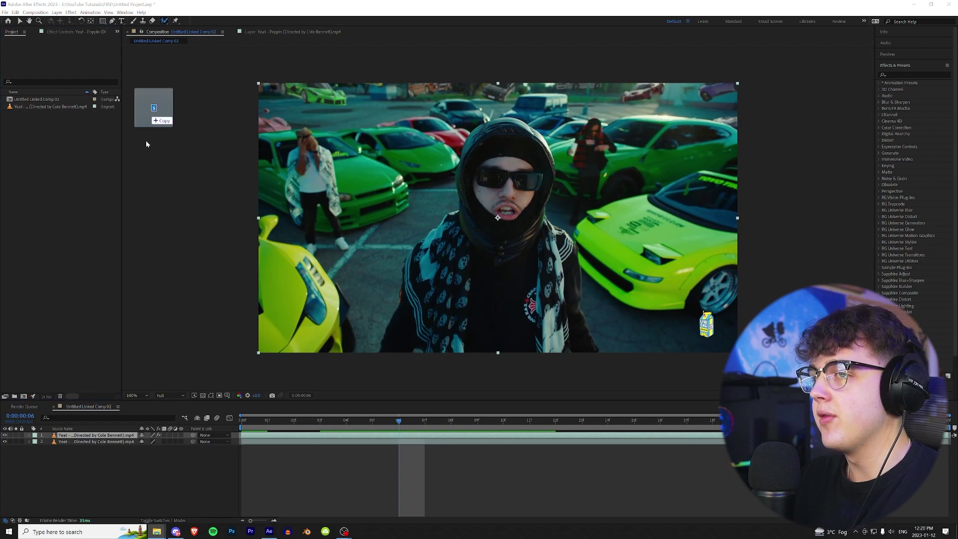
pyautogui.moveTo(146, 142); pyautogui.dragTo(51, 114)
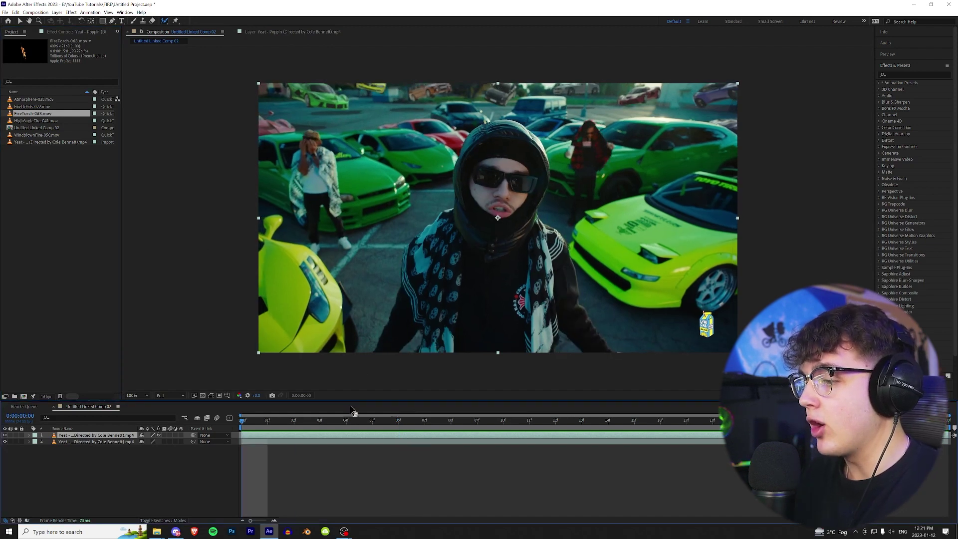
# Step: Preview the composition and run the 3D Camera Tracker on the lower, full-frame video layer
pyautogui.press('space')
pyautogui.press('space')
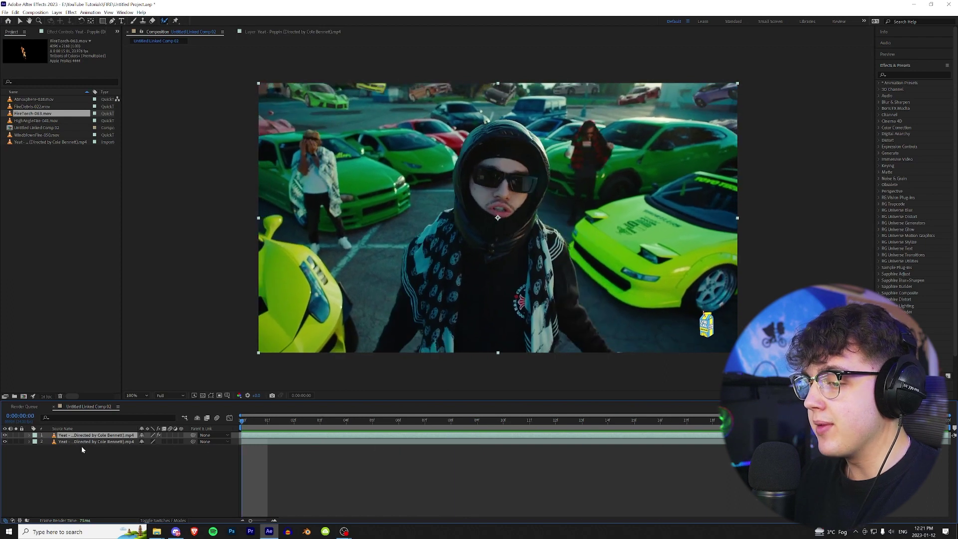
pyautogui.hotkey('ctrl', 'a')
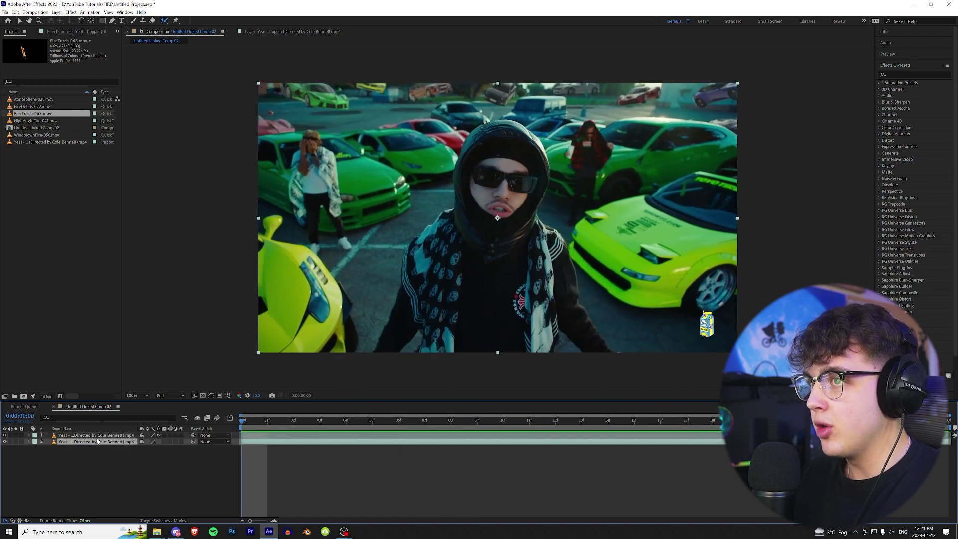
pyautogui.rightClick(99, 442)
pyautogui.moveTo(117, 354)
pyautogui.click(183, 355)
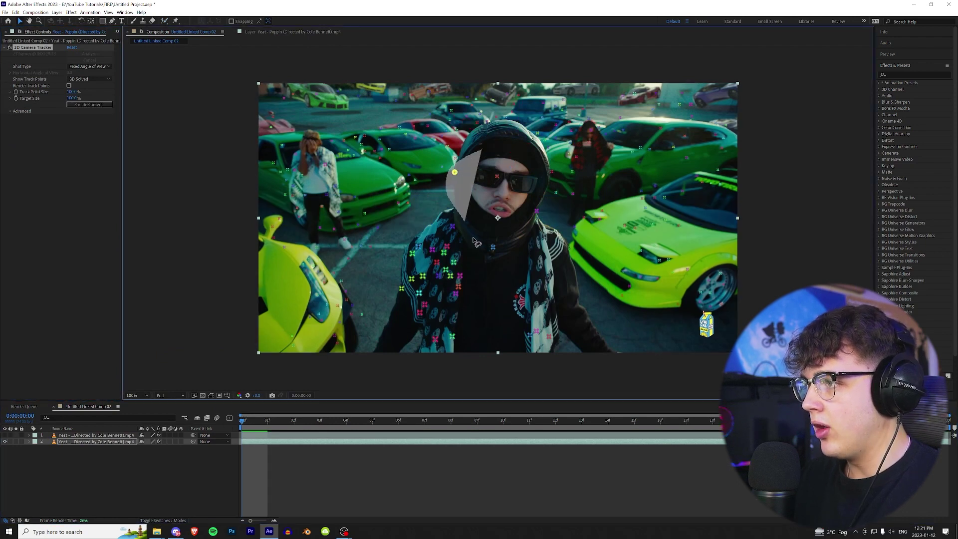
# Step: Delete the camera track points lying on the hooded man and create a 3D tracker camera from the remaining solve
pyautogui.moveTo(473, 238)
pyautogui.mouseDown()
pyautogui.moveTo(496, 255)
pyautogui.moveTo(548, 245)
pyautogui.moveTo(551, 206)
pyautogui.mouseUp()
pyautogui.rightClick(520, 167)
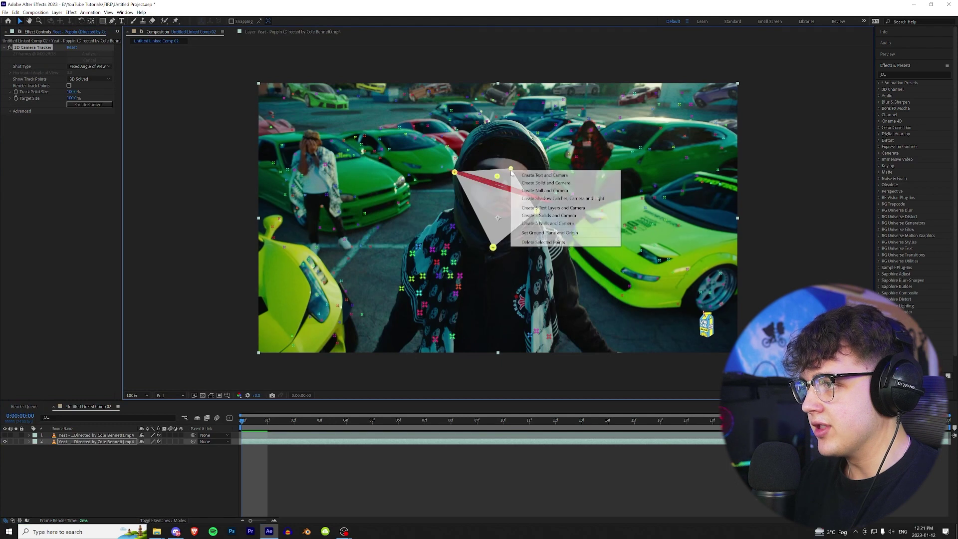
pyautogui.click(544, 241)
pyautogui.rightClick(537, 332)
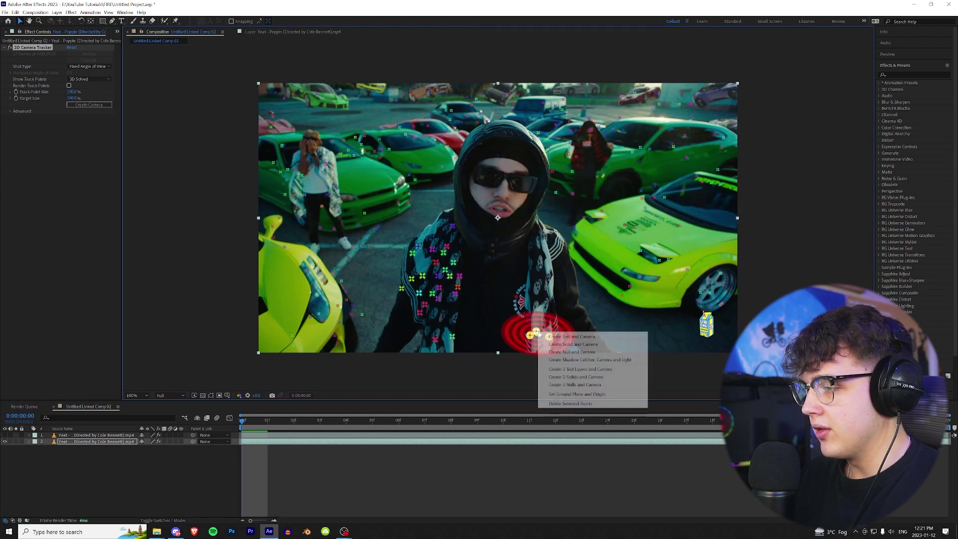
pyautogui.click(548, 375)
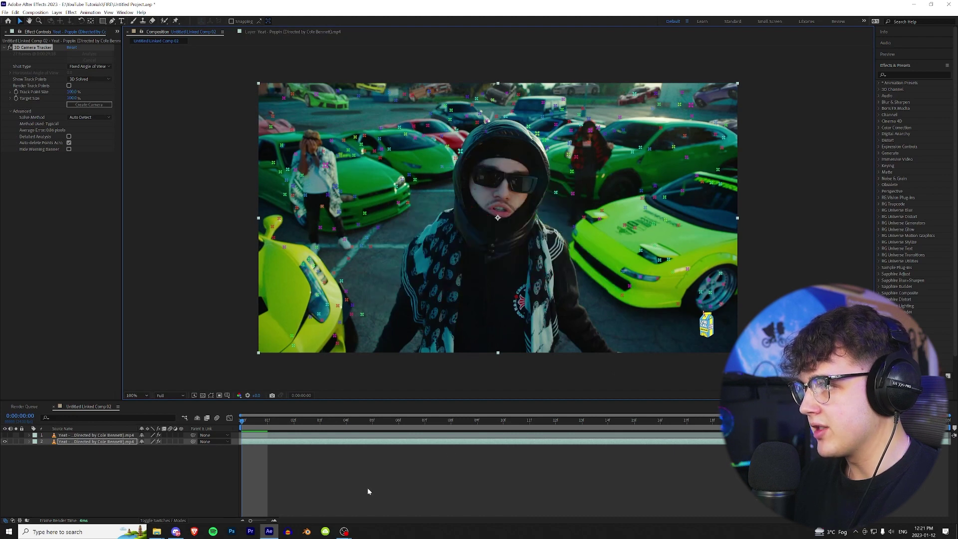
pyautogui.click(89, 105)
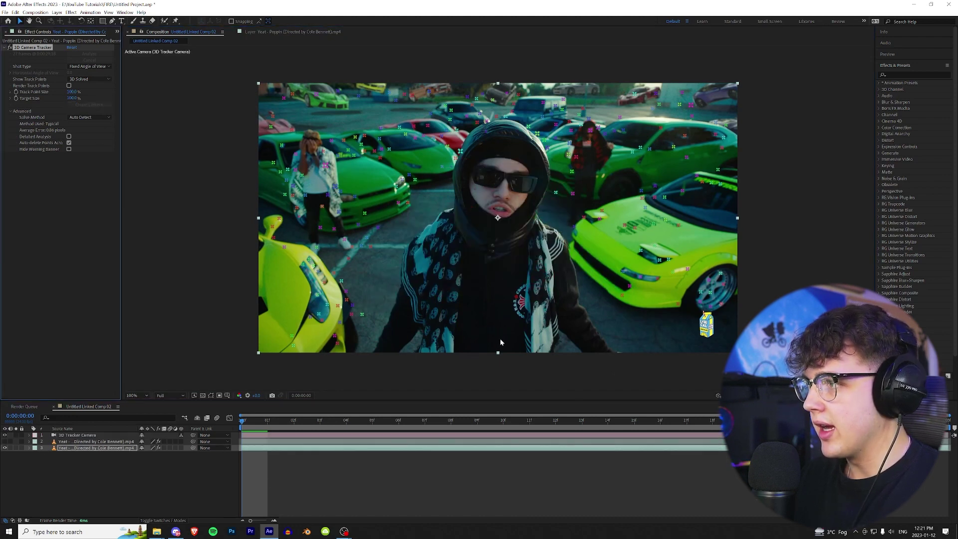
pyautogui.click(78, 500)
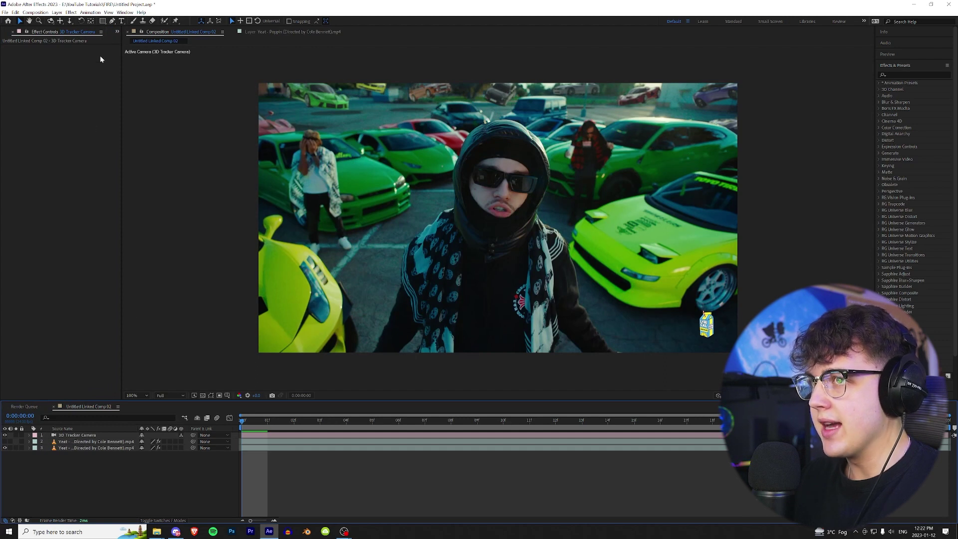
# Step: Add the five fire and smoke clips and the source video to the composition between the cut-out and the background layer
pyautogui.click(118, 31)
pyautogui.click(133, 49)
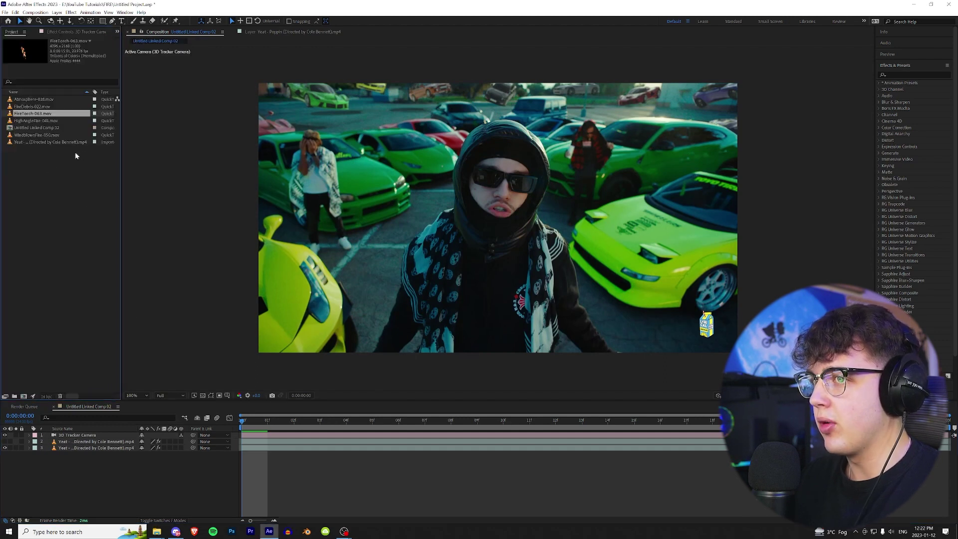
pyautogui.keyDown('ctrl'); pyautogui.click(41, 135); pyautogui.keyUp('ctrl')
pyautogui.keyDown('ctrl'); pyautogui.click(40, 142); pyautogui.keyUp('ctrl')
pyautogui.keyDown('ctrl'); pyautogui.click(33, 121); pyautogui.keyUp('ctrl')
pyautogui.keyDown('ctrl'); pyautogui.click(32, 106); pyautogui.keyUp('ctrl')
pyautogui.keyDown('ctrl'); pyautogui.click(31, 100); pyautogui.keyUp('ctrl')
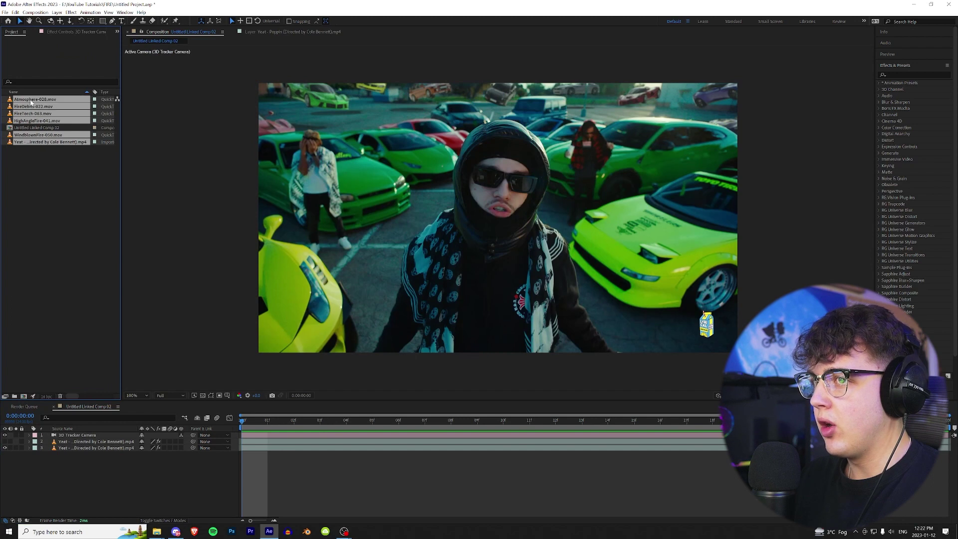
pyautogui.moveTo(31, 114); pyautogui.dragTo(2, 444)
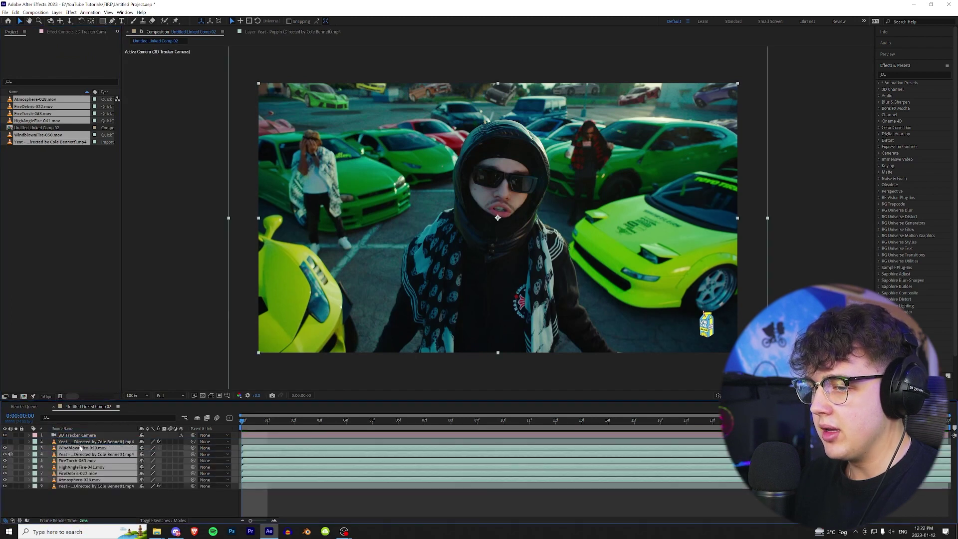
pyautogui.click(99, 500)
# Step: Hide the newly added fire, smoke and source video layers, keeping the cut-out and the original background video visible
pyautogui.click(4, 448)
pyautogui.click(5, 454)
pyautogui.click(4, 460)
pyautogui.click(5, 467)
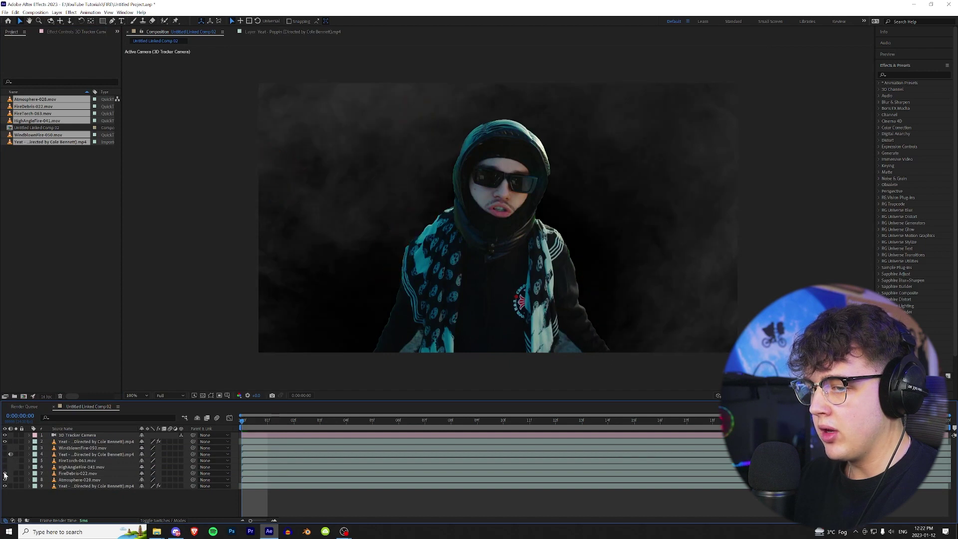
pyautogui.click(5, 486)
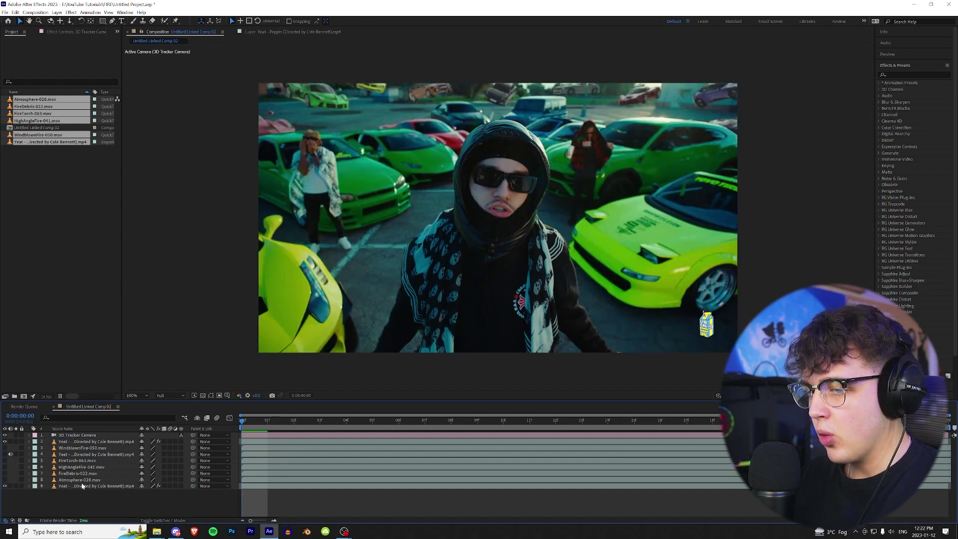
# Step: Show the Atmosphere-028 layer and adjust its scale so the smoke slightly overfills the frame
pyautogui.click(5, 480)
pyautogui.click(114, 479)
pyautogui.press('s')
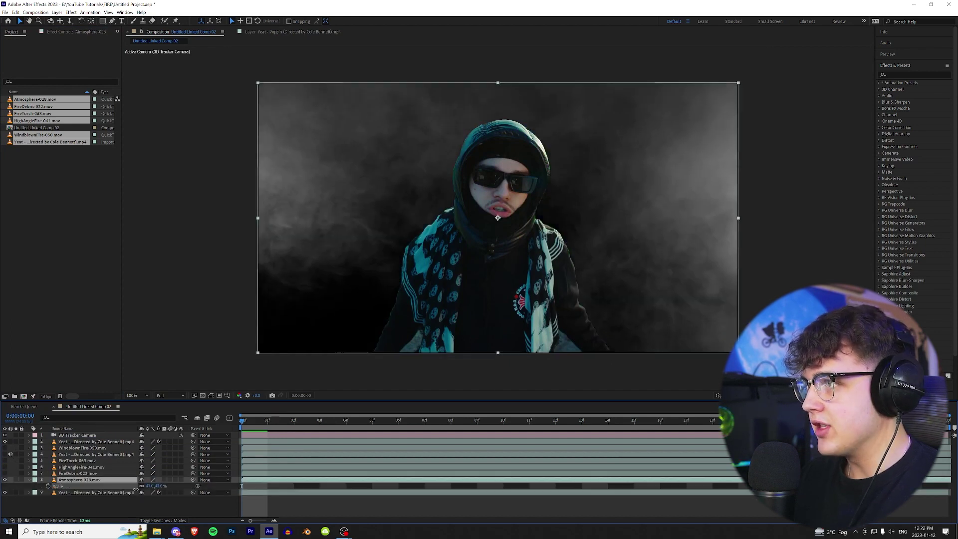
pyautogui.press('Return')
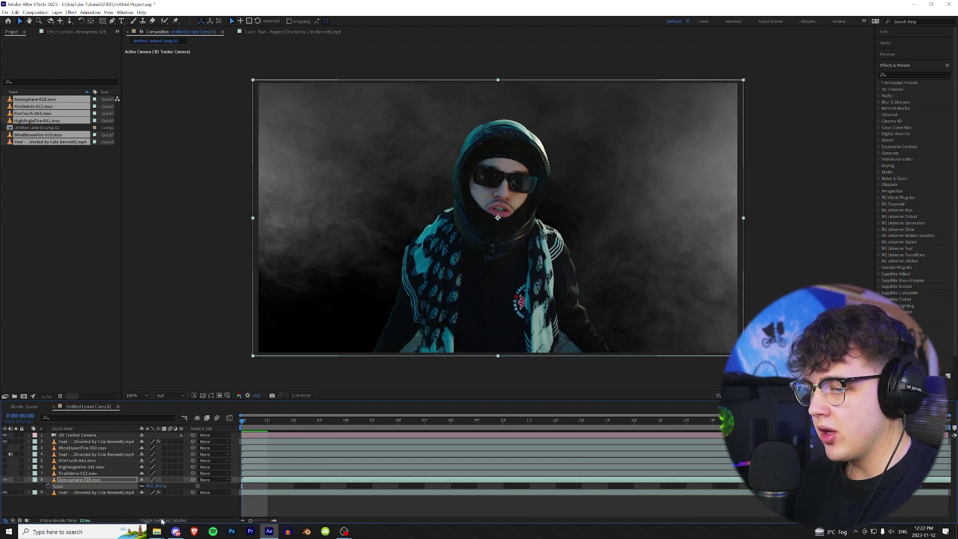
# Step: Set the blending mode of the Atmosphere-028 layer to Screen
pyautogui.click(158, 522)
pyautogui.click(145, 479)
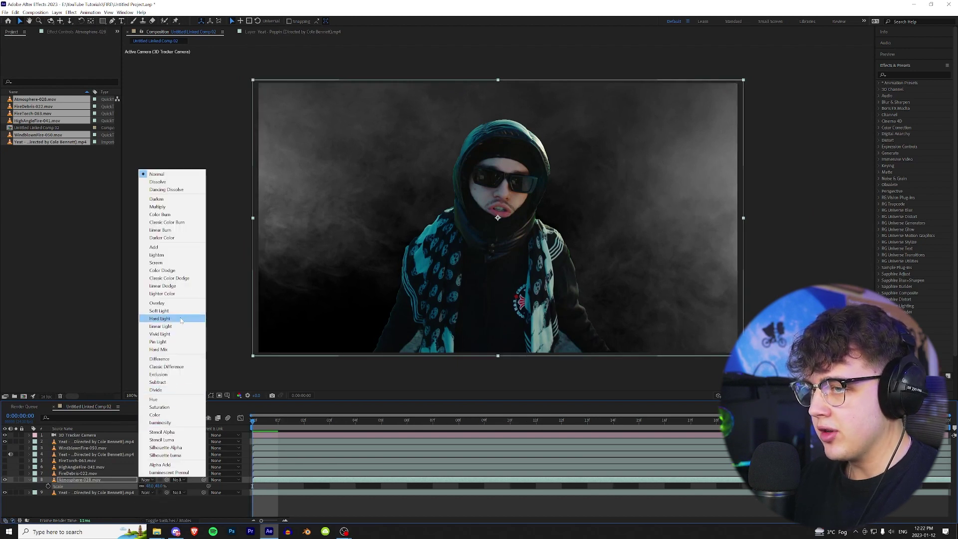
pyautogui.click(156, 263)
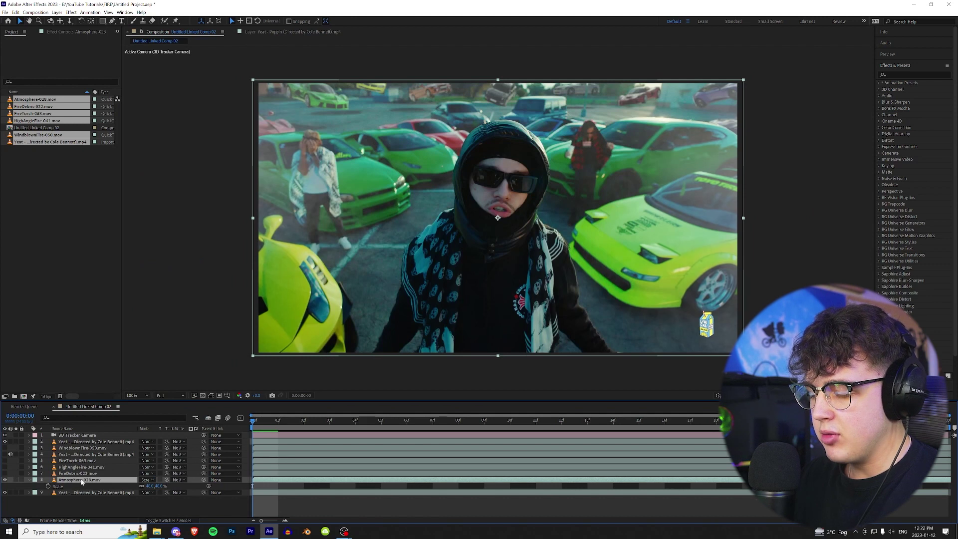
# Step: Duplicate the Atmosphere-028 layer, move the copy above the cut-out of the man, and preview the layered smoke
pyautogui.hotkey('ctrl', 'd')
pyautogui.moveTo(83, 480); pyautogui.dragTo(79, 439)
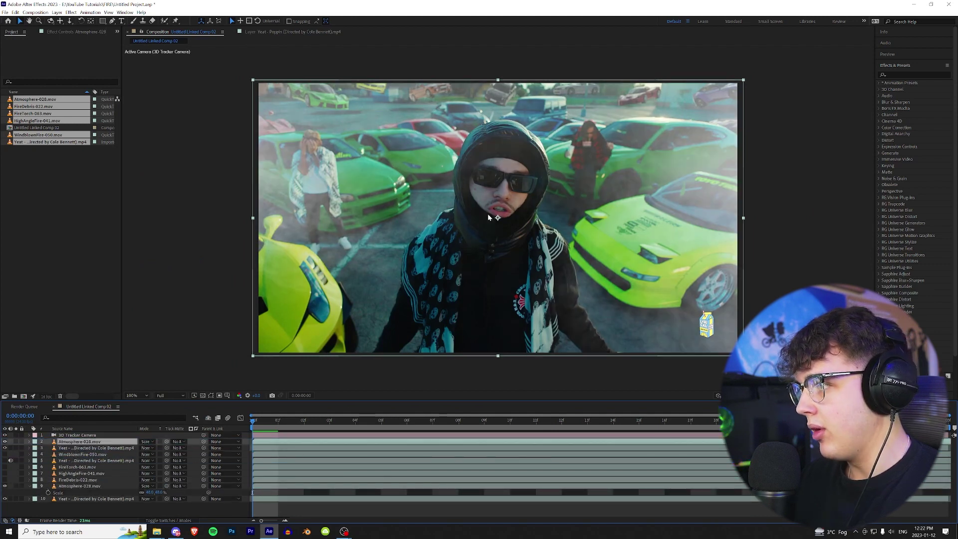
pyautogui.press('space')
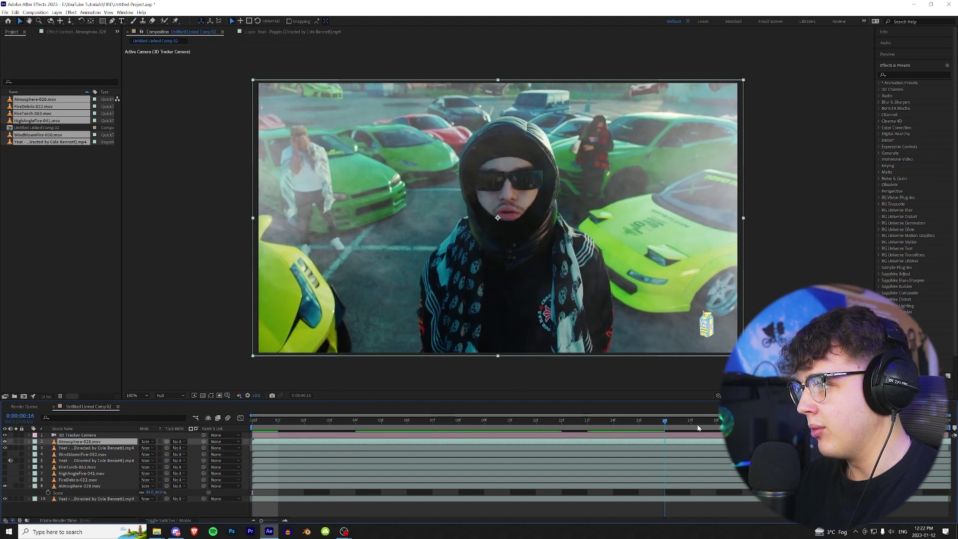
pyautogui.press('space')
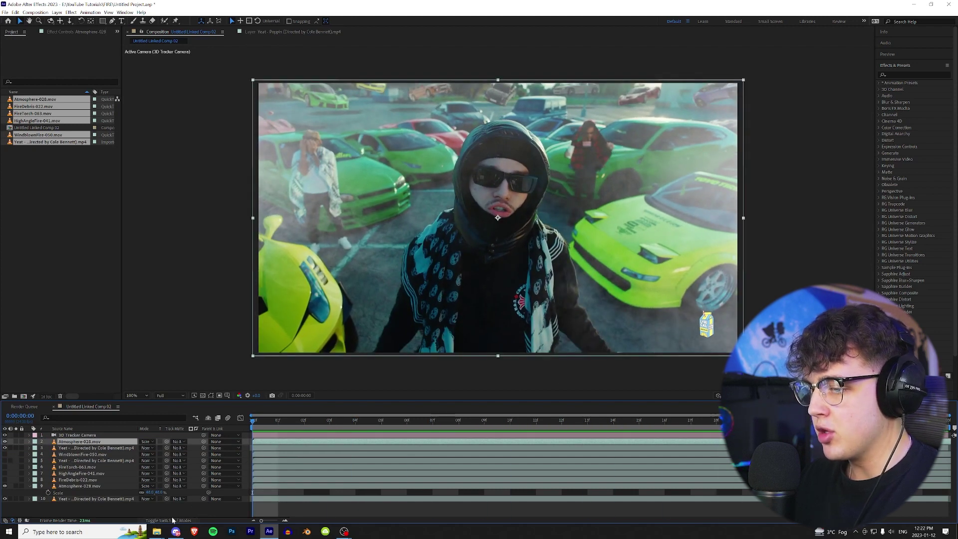
# Step: Lower the opacity of the Atmosphere-028 copy in front of the man
pyautogui.click(29, 442)
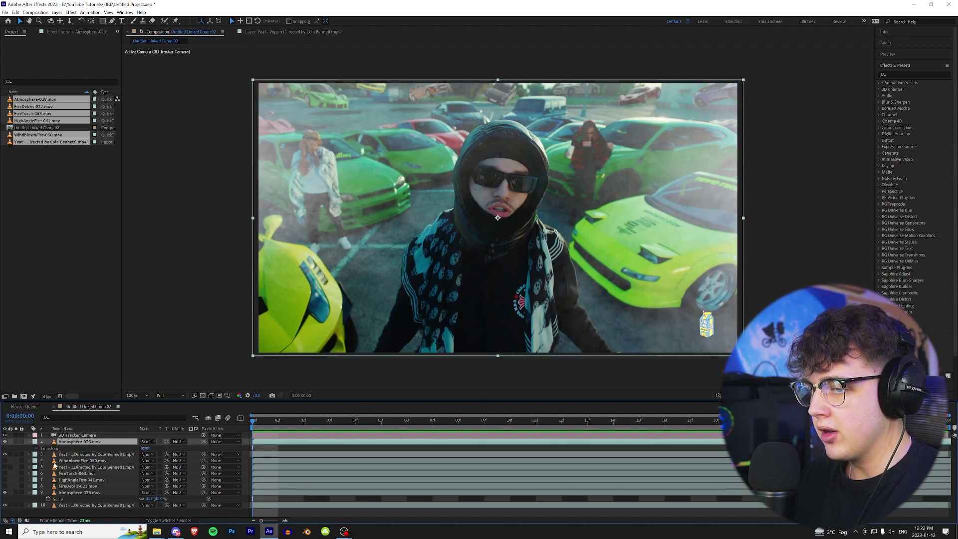
pyautogui.click(37, 448)
pyautogui.moveTo(143, 480); pyautogui.dragTo(133, 483)
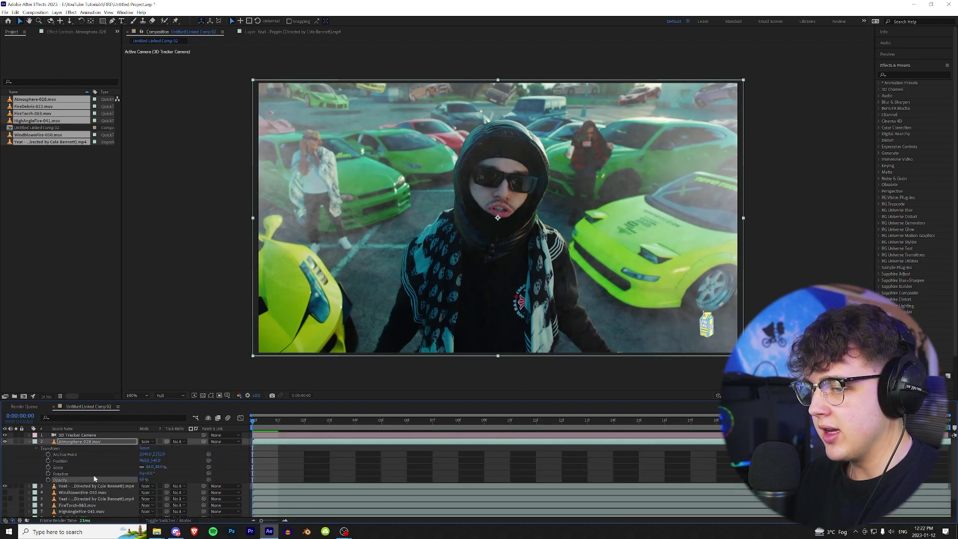
# Step: Undo the last opacity change on the Atmosphere-028 copy and collapse its properties
pyautogui.hotkey('ctrl', 'z')
pyautogui.press('u')
pyautogui.click(77, 450)
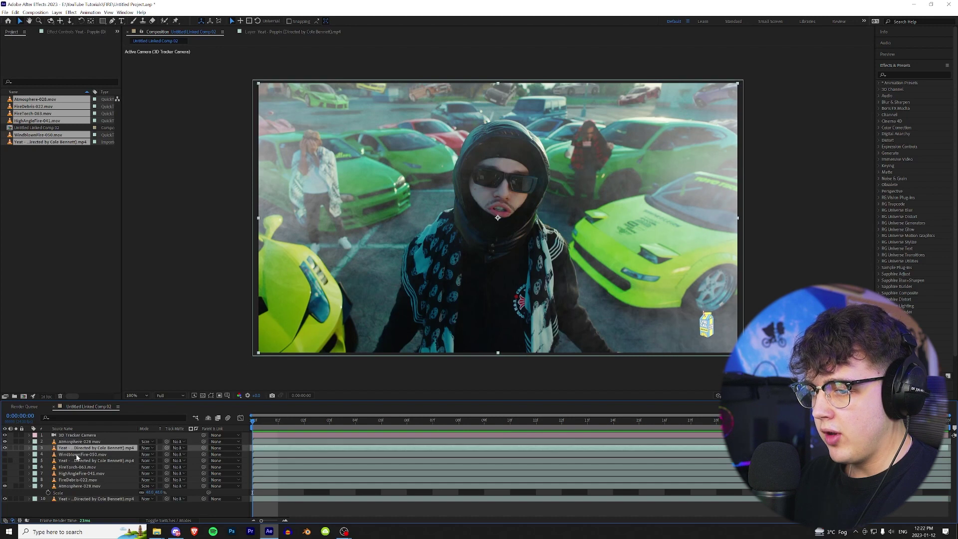
# Step: Show the WindblownFire-050 layer, move it above the Atmosphere-028 copy, and scale it down to 34%
pyautogui.click(75, 455)
pyautogui.click(5, 455)
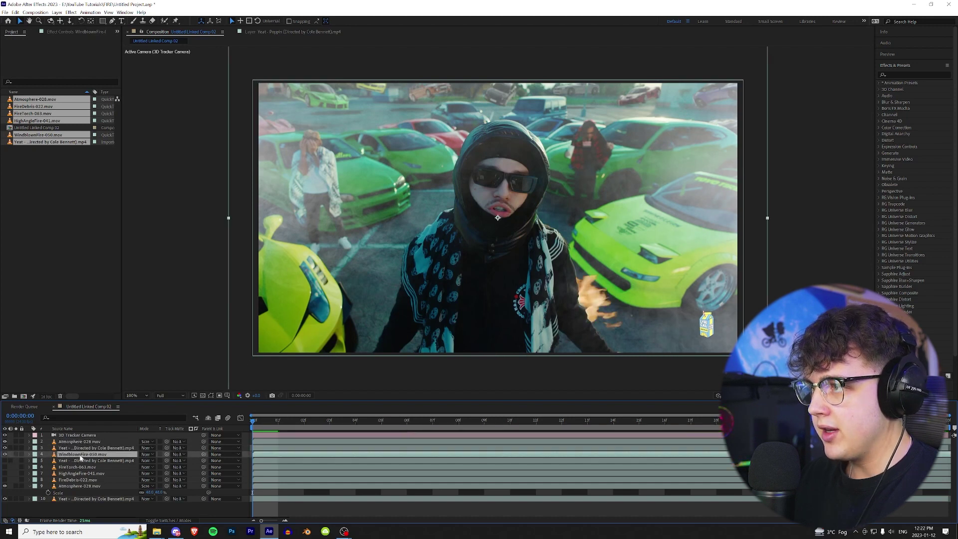
pyautogui.moveTo(112, 457); pyautogui.dragTo(111, 439)
pyautogui.press('s')
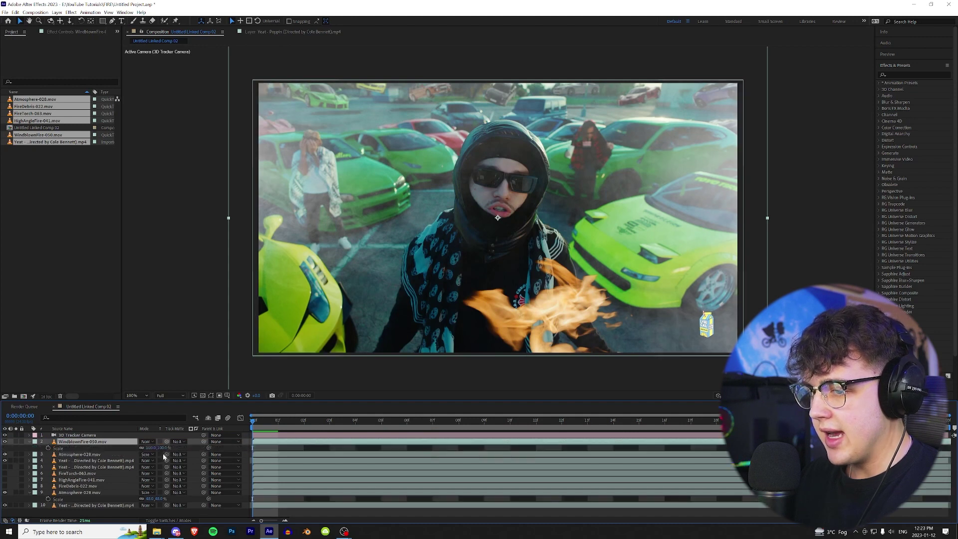
pyautogui.moveTo(155, 448); pyautogui.dragTo(116, 453)
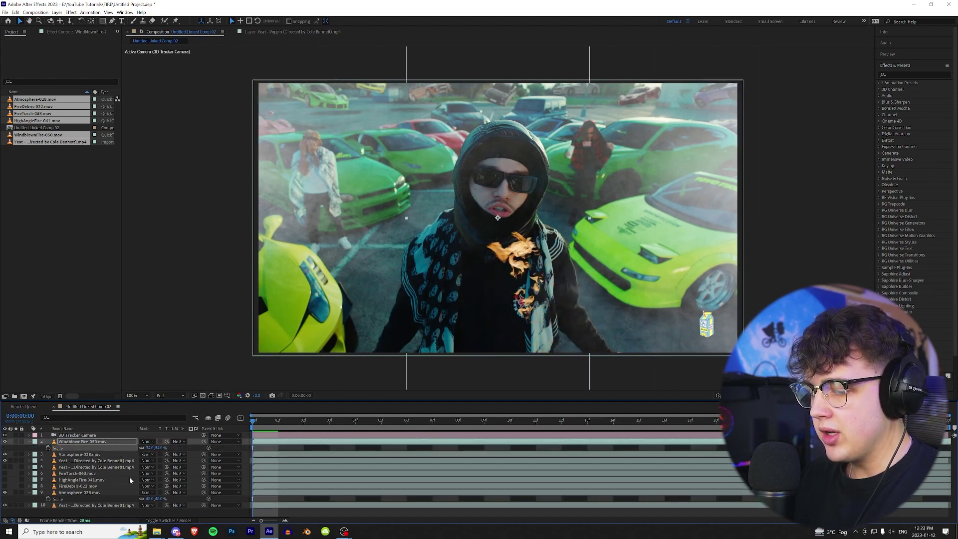
# Step: Rotate the WindblownFire-050 layer to about 92° and place the flames over the green car beside the man's head, previewing the placement
pyautogui.press('r')
pyautogui.moveTo(149, 448); pyautogui.dragTo(199, 456)
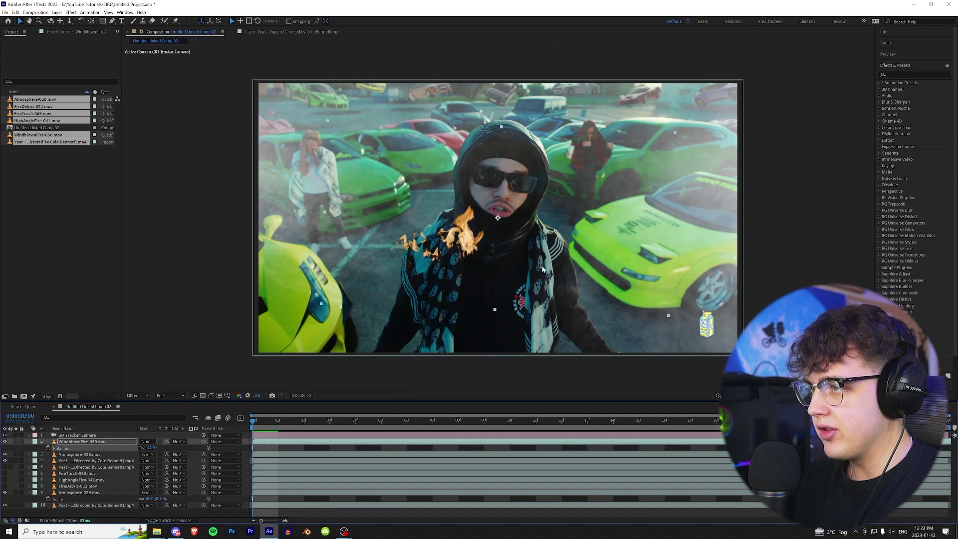
pyautogui.moveTo(469, 200); pyautogui.dragTo(396, 104)
pyautogui.press('space')
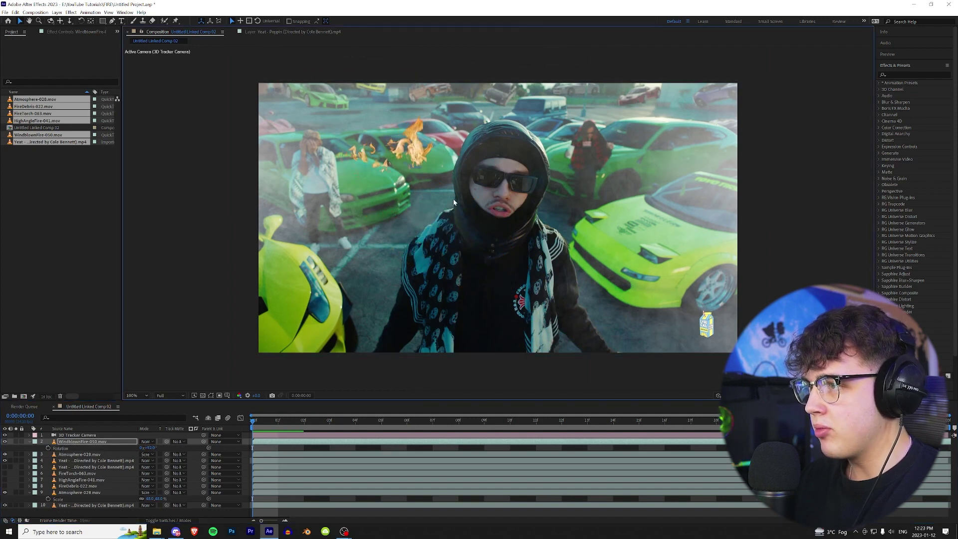
pyautogui.press('space')
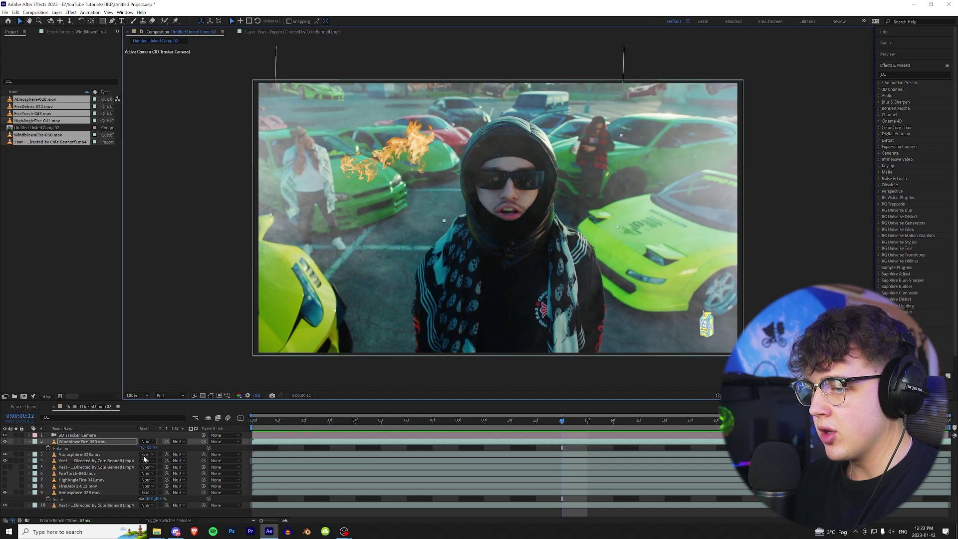
# Step: Make WindblownFire-050 a 3D layer and preview how the fire follows the tracked camera
pyautogui.click(153, 521)
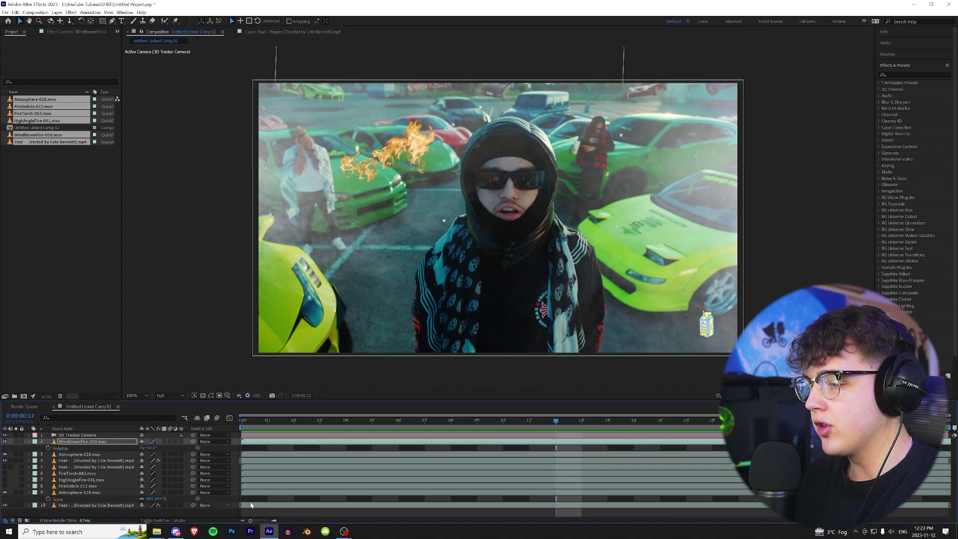
pyautogui.click(180, 442)
pyautogui.click(294, 422)
pyautogui.press('space')
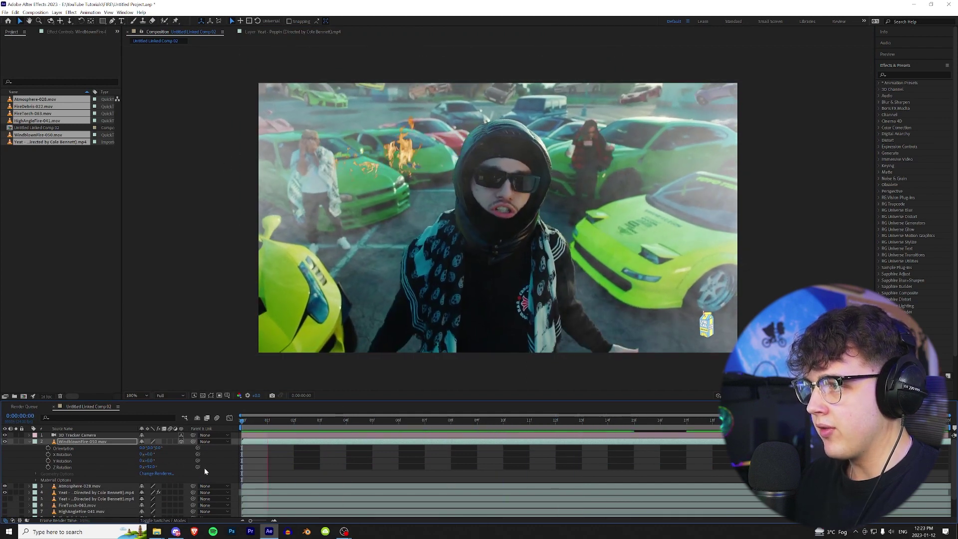
pyautogui.press('space')
pyautogui.moveTo(257, 419); pyautogui.dragTo(175, 444)
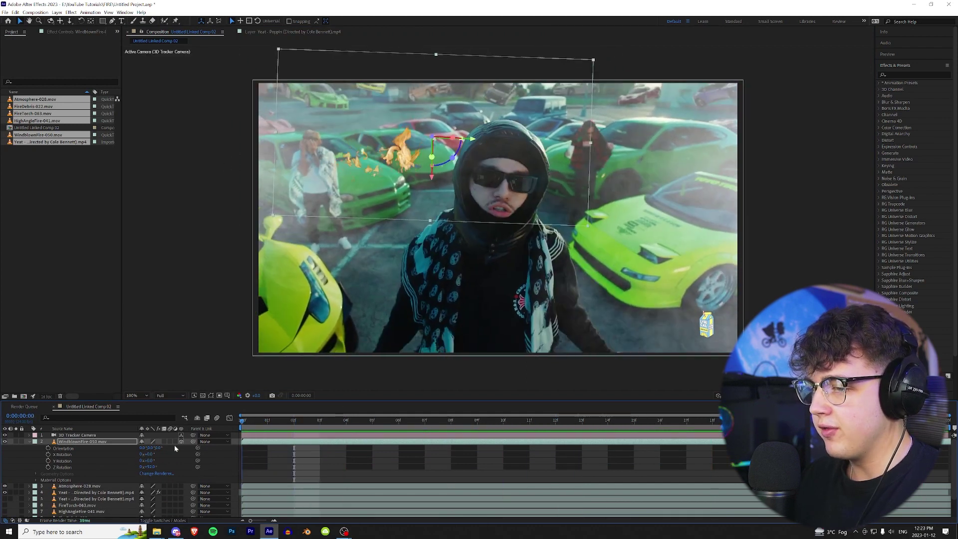
# Step: Push the WindblownFire-050 layer back in Z depth, scale it to 64%, and adjust its Z rotation and position over the green car
pyautogui.doubleClick(29, 442)
pyautogui.scroll(-1, 75, 496)
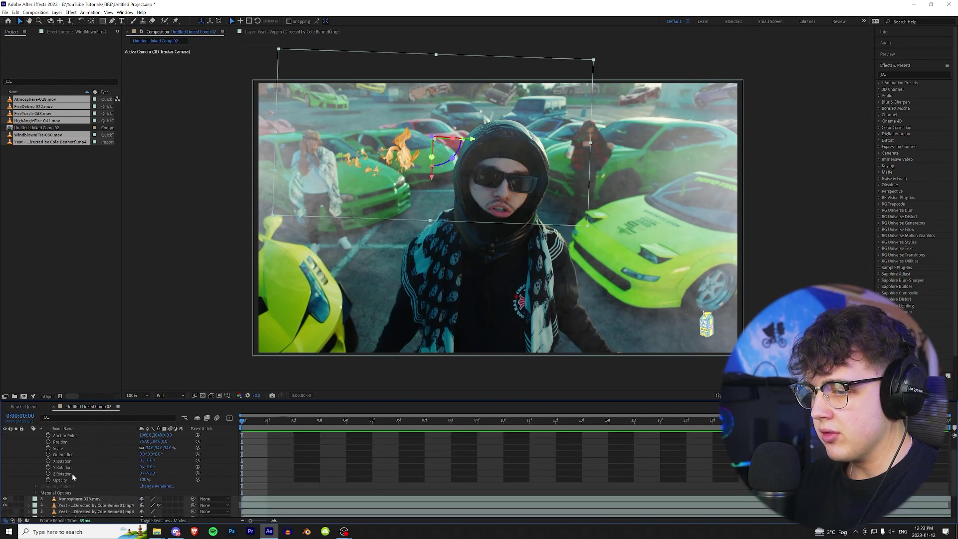
pyautogui.moveTo(181, 442); pyautogui.dragTo(469, 444)
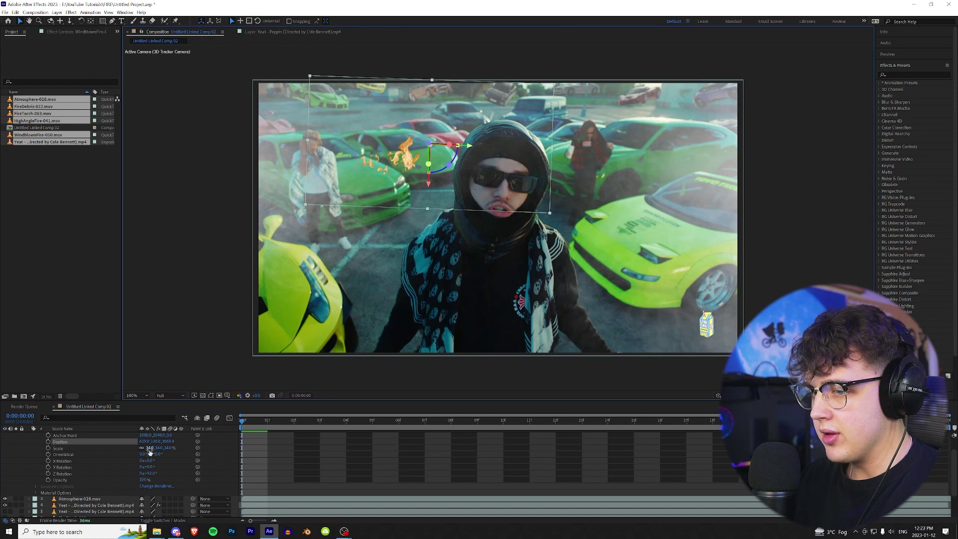
pyautogui.moveTo(150, 449)
pyautogui.mouseDown()
pyautogui.moveTo(185, 449)
pyautogui.moveTo(161, 449)
pyautogui.mouseUp()
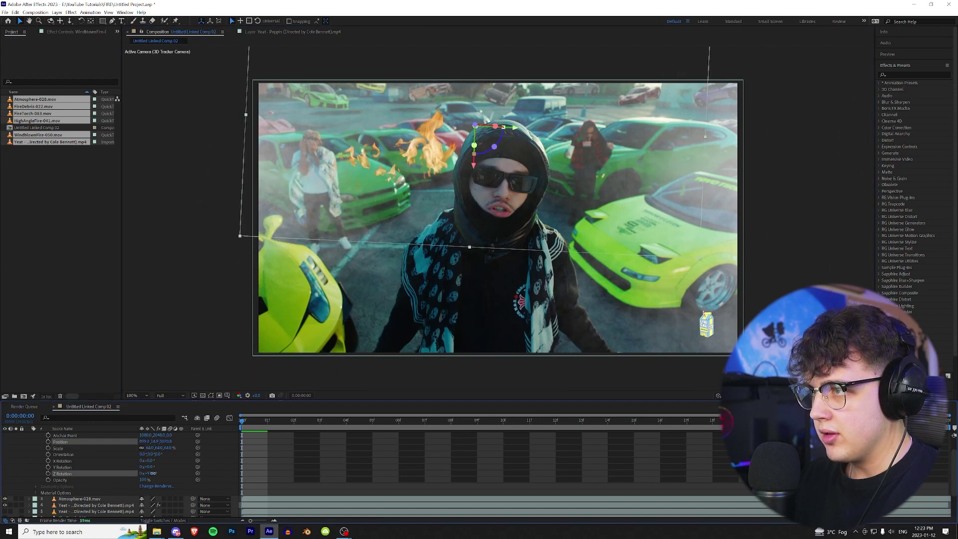
pyautogui.moveTo(147, 474); pyautogui.dragTo(136, 477)
pyautogui.scroll(1, 116, 448)
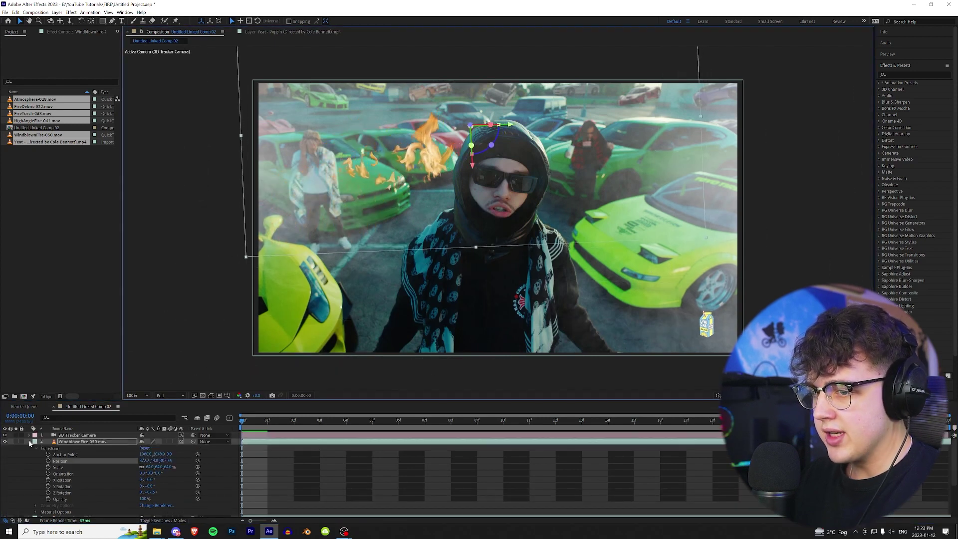
# Step: Move the WindblownFire-050 layer beneath the cut-out of the man and preview the shot
pyautogui.click(29, 442)
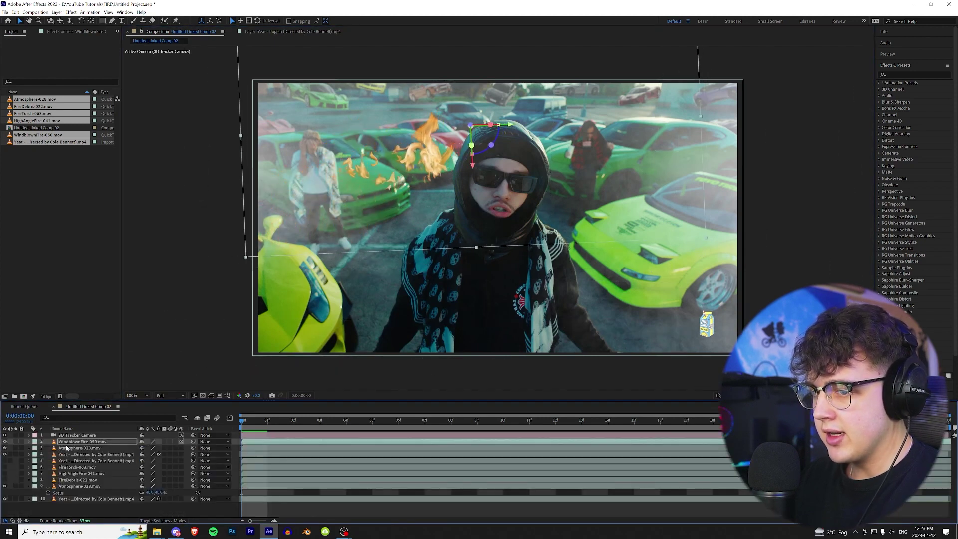
pyautogui.moveTo(66, 443); pyautogui.dragTo(90, 458)
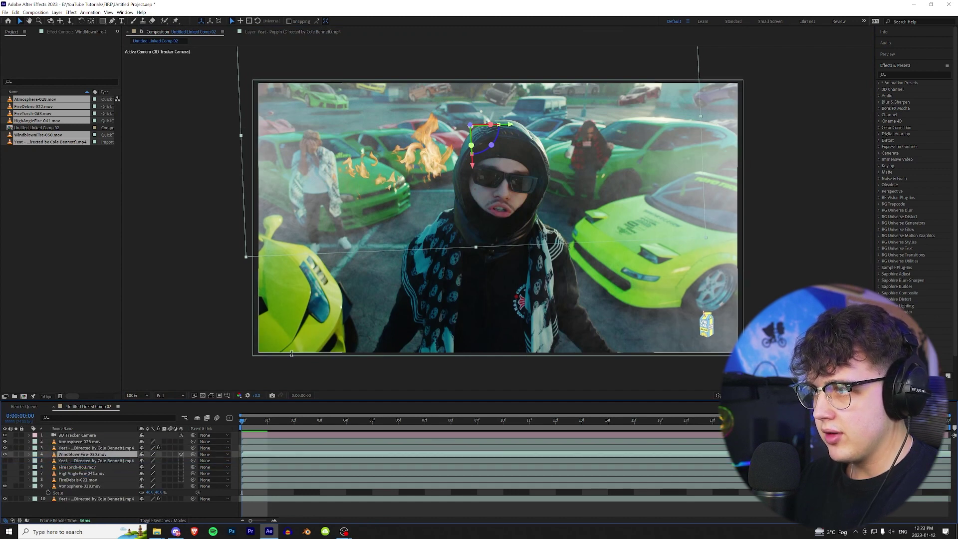
pyautogui.press('space')
pyautogui.press('space')
# Step: Scale the WindblownFire-050 layer to 49%, reposition the flames on the green car, and scrub through the shot to check them
pyautogui.moveTo(431, 154); pyautogui.dragTo(423, 149)
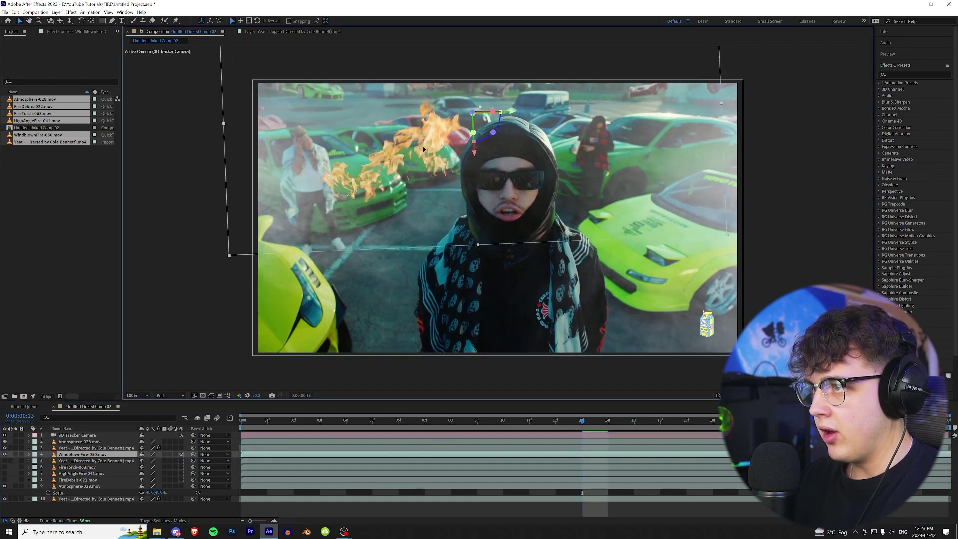
pyautogui.press('Return')
pyautogui.press('s')
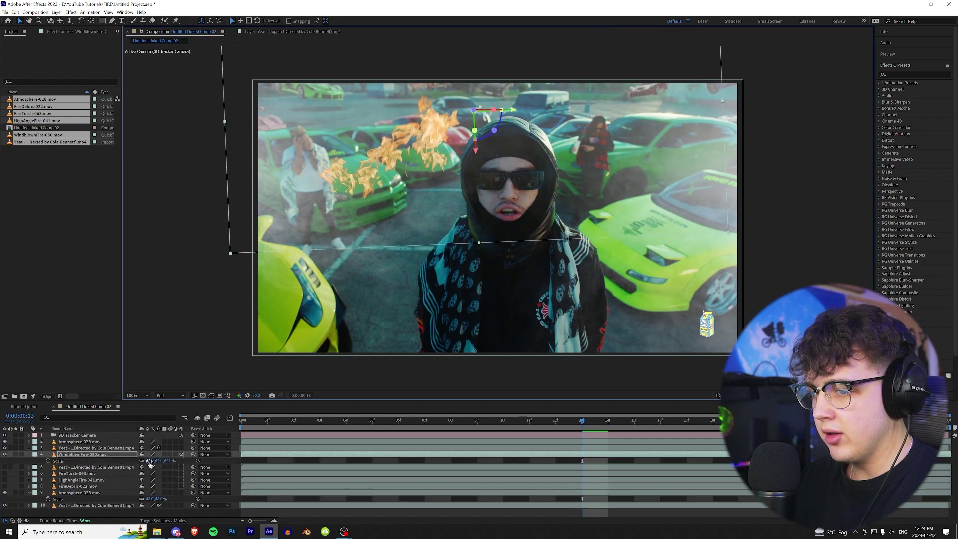
pyautogui.moveTo(149, 461); pyautogui.dragTo(141, 461)
pyautogui.moveTo(433, 143); pyautogui.dragTo(414, 153)
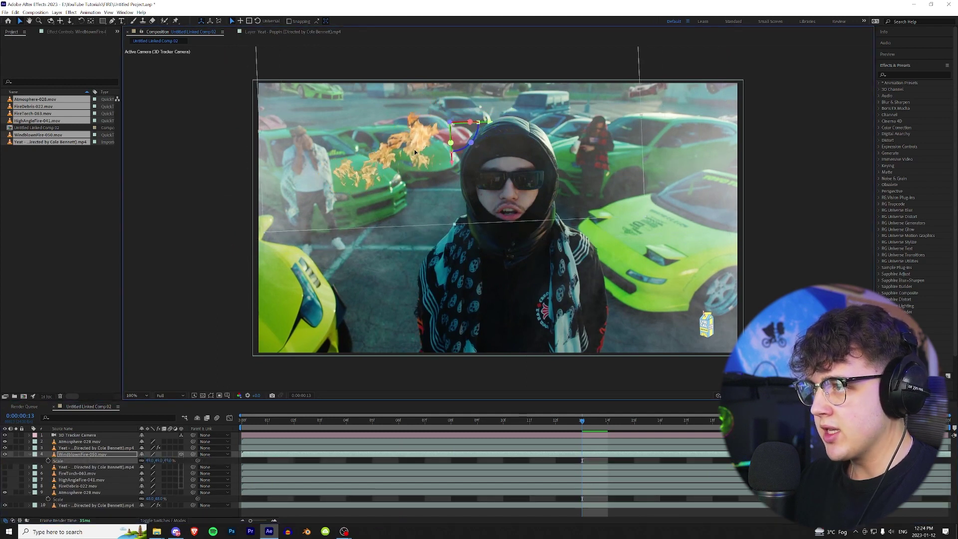
pyautogui.moveTo(324, 424); pyautogui.dragTo(722, 400)
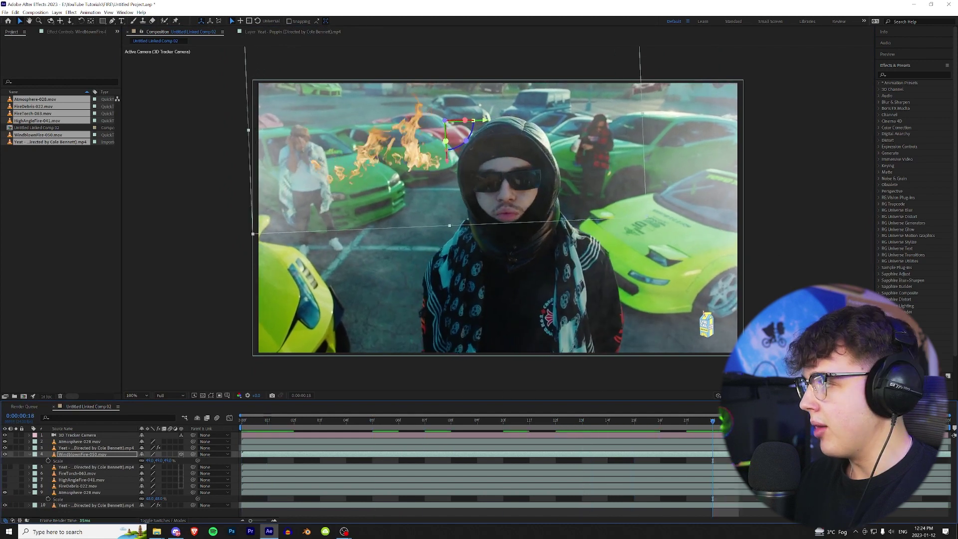
# Step: Apply the Drop Shadow effect to the WindblownFire-050 layer
pyautogui.click(903, 74)
pyautogui.write('drop')
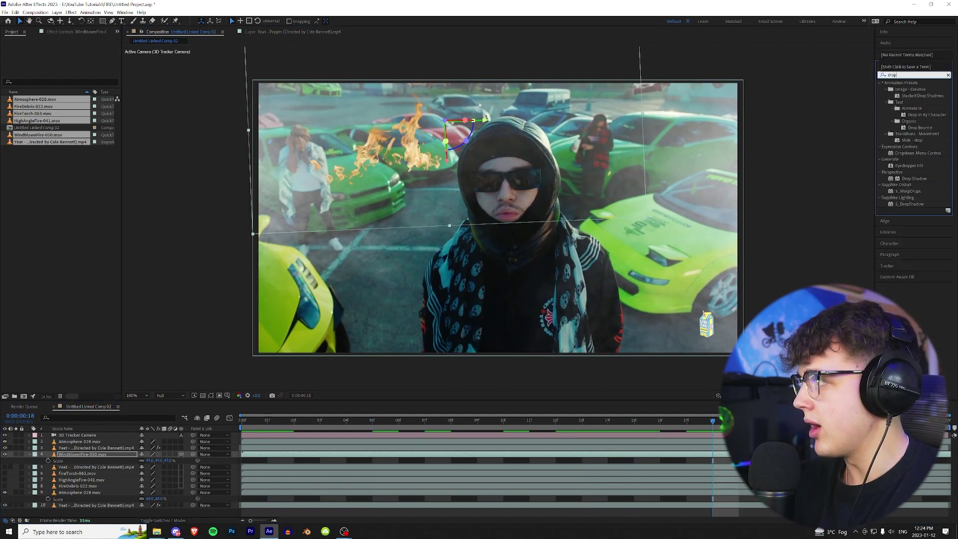
pyautogui.doubleClick(914, 178)
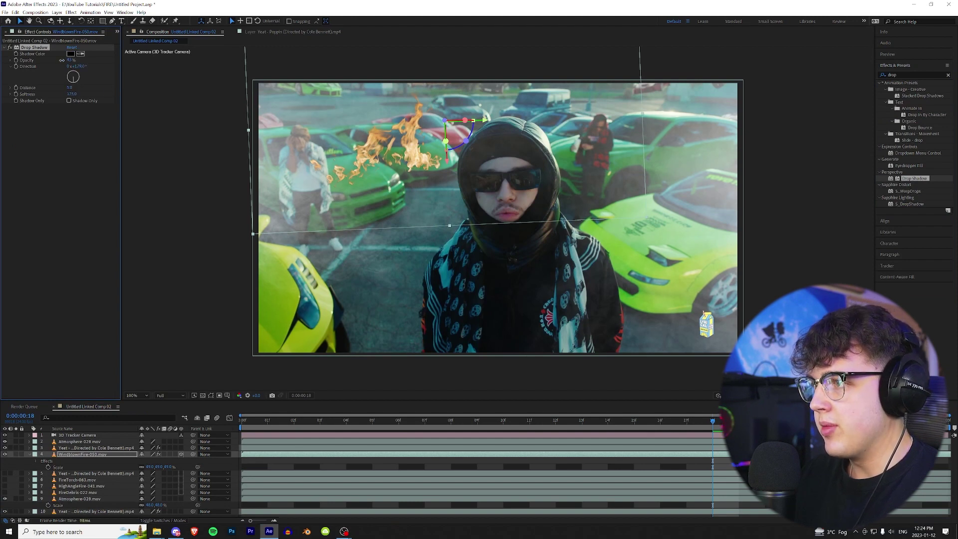
# Step: Apply the Camera Lens Blur effect to the WindblownFire-050 layer and inspect the softened flames up close
pyautogui.moveTo(910, 74); pyautogui.dragTo(824, 77)
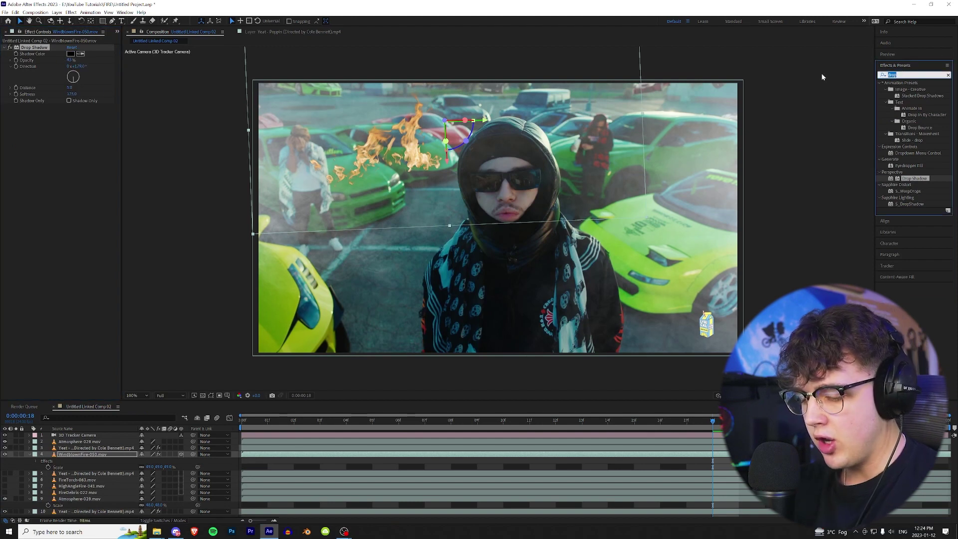
pyautogui.write('blur')
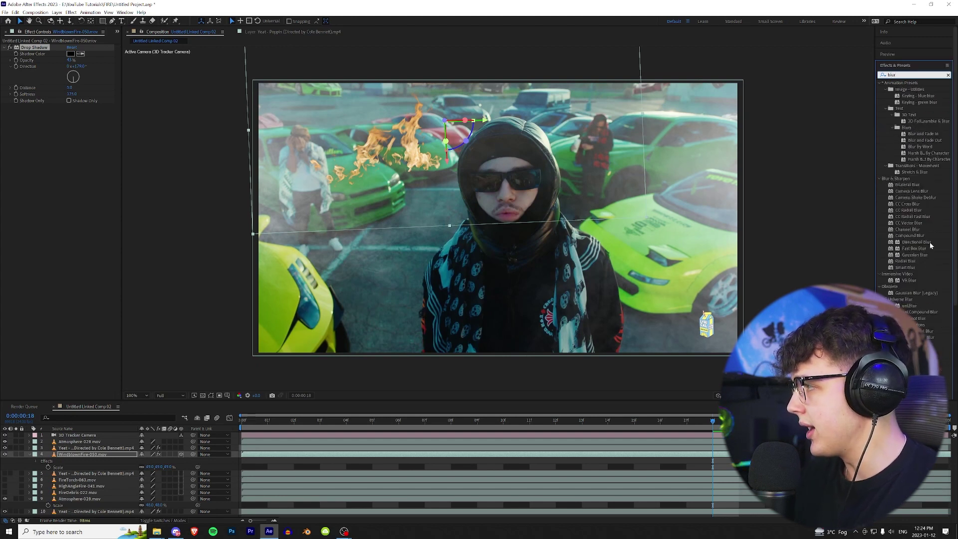
pyautogui.doubleClick(911, 191)
pyautogui.scroll(2, 387, 135)
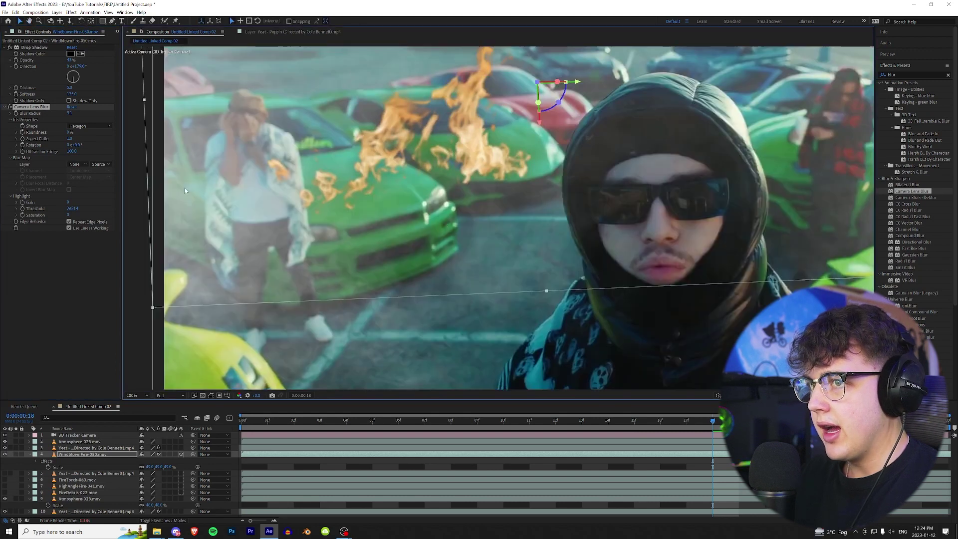
pyautogui.scroll(-2, 520, 226)
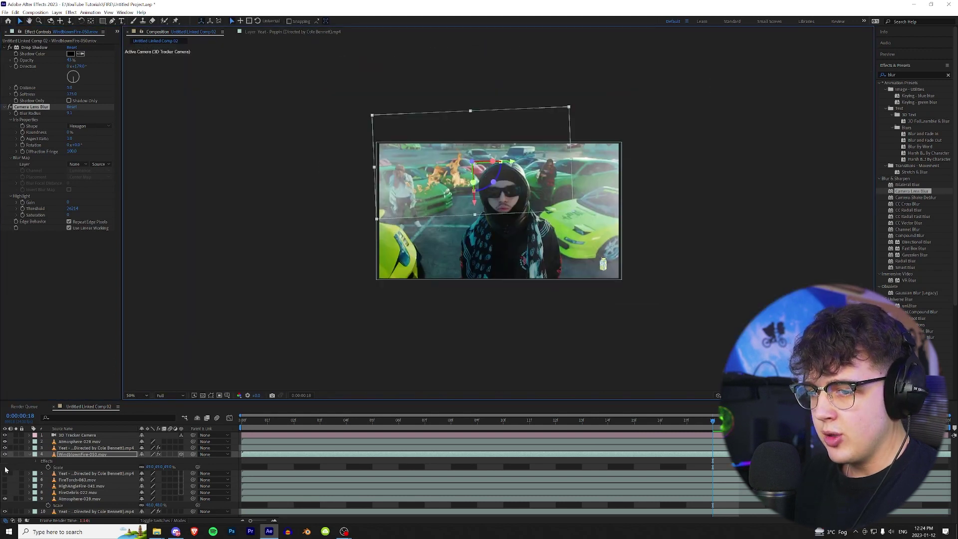
# Step: Show the FireTorch-063 layer and make it a 3D layer
pyautogui.click(75, 481)
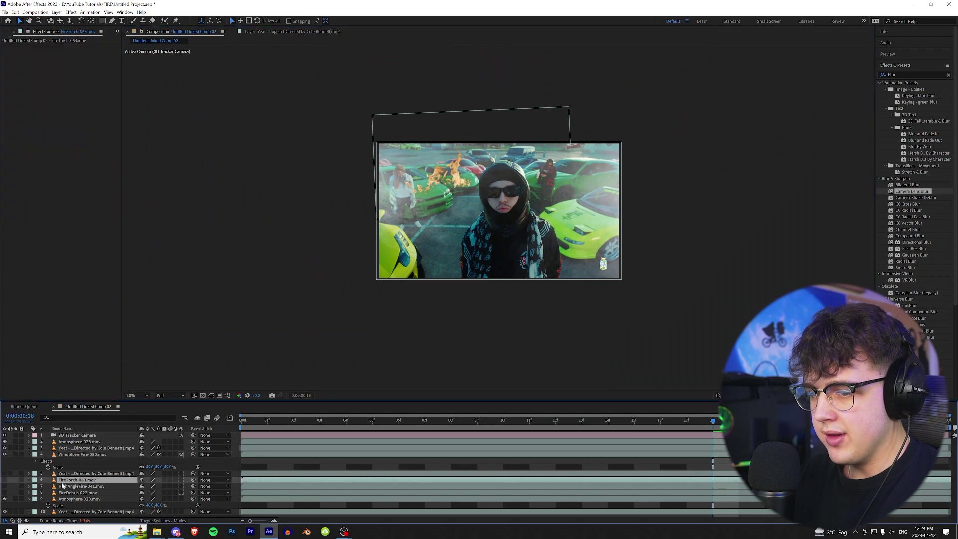
pyautogui.click(5, 480)
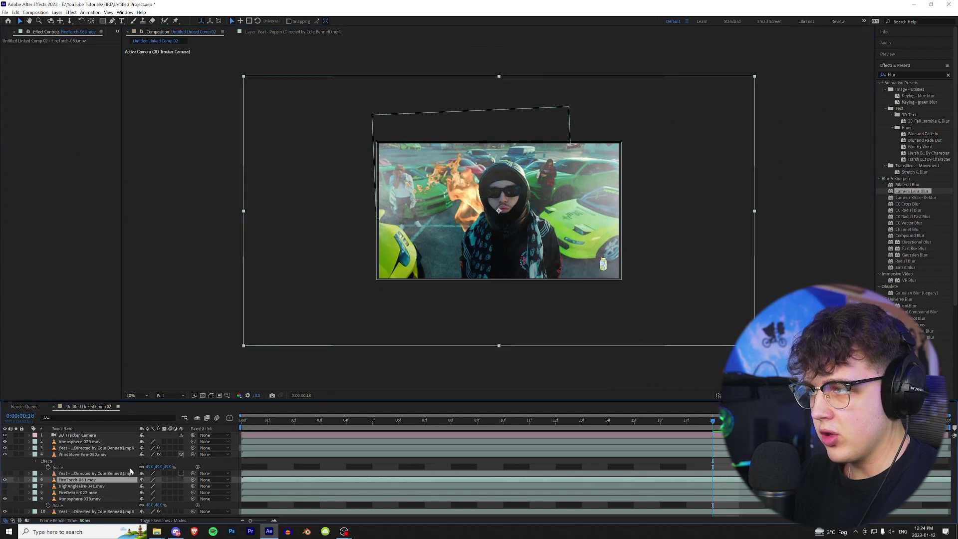
pyautogui.click(181, 480)
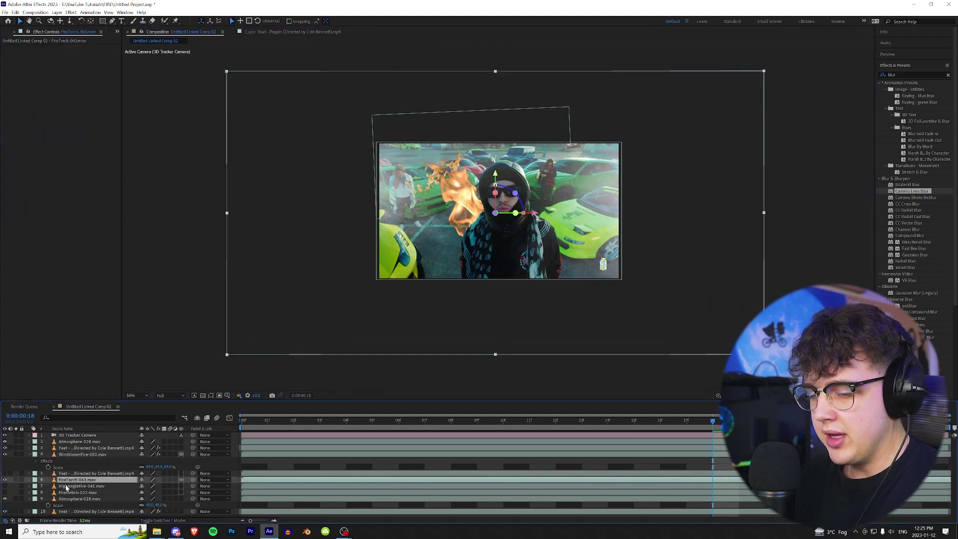
# Step: Push the FireTorch-063 layer back in Z depth and move its flames over the yellow car beside the man
pyautogui.click(30, 479)
pyautogui.scroll(-1, 31, 480)
pyautogui.click(36, 466)
pyautogui.scroll(-2, 98, 486)
pyautogui.scroll(1, 135, 478)
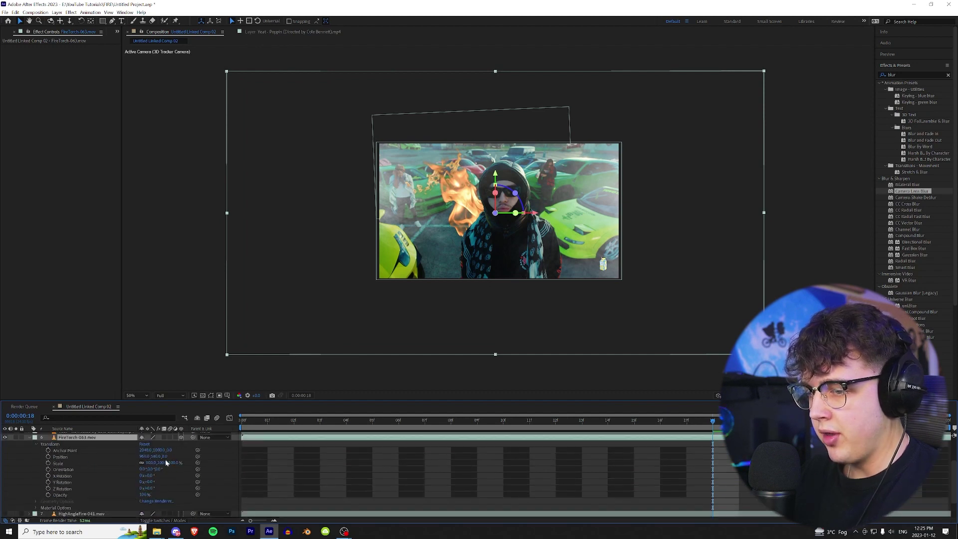
pyautogui.moveTo(165, 456); pyautogui.dragTo(322, 456)
pyautogui.moveTo(455, 202); pyautogui.dragTo(377, 188)
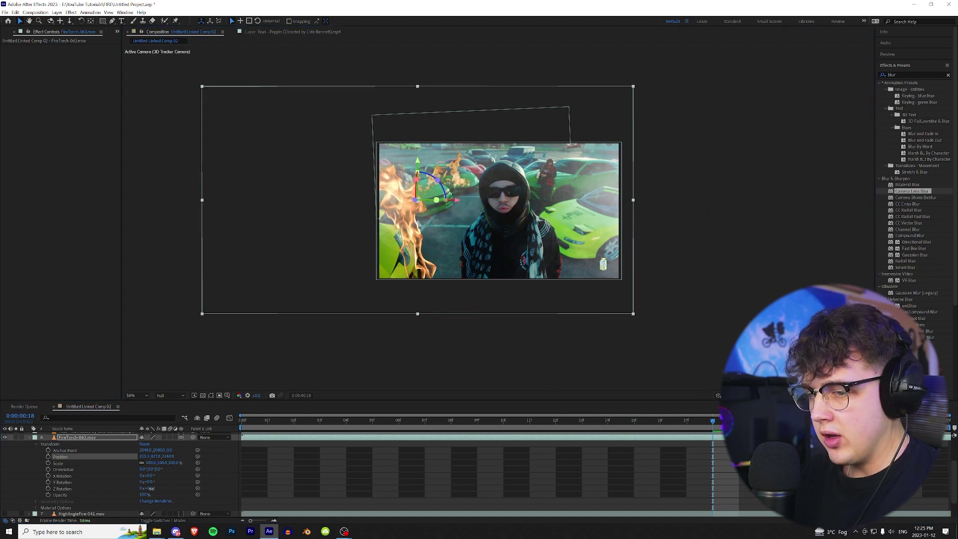
# Step: Rotate the FireTorch-063 layer about 11° on Z, shift it up onto the yellow car, and preview the shot from the start
pyautogui.moveTo(151, 489); pyautogui.dragTo(152, 489)
pyautogui.moveTo(409, 200); pyautogui.dragTo(431, 169)
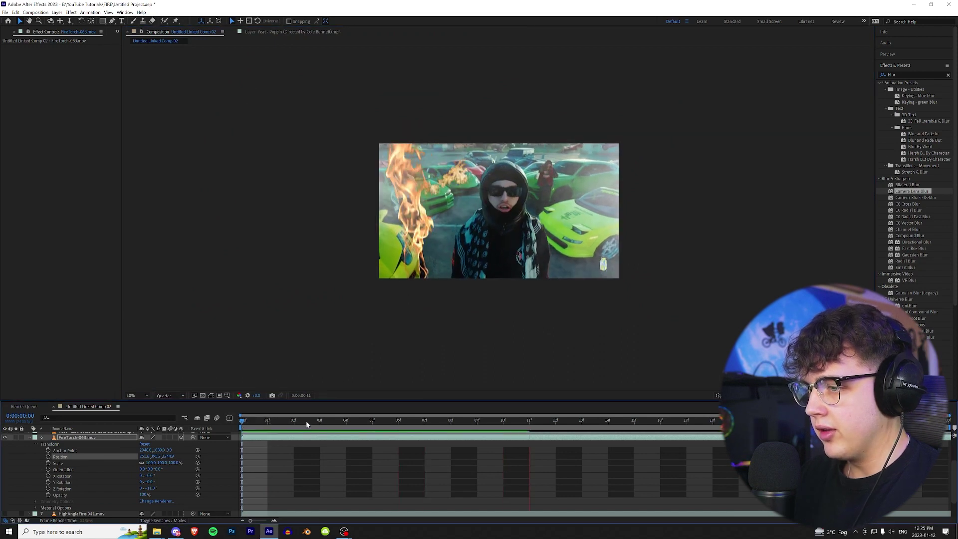
pyautogui.click(240, 423)
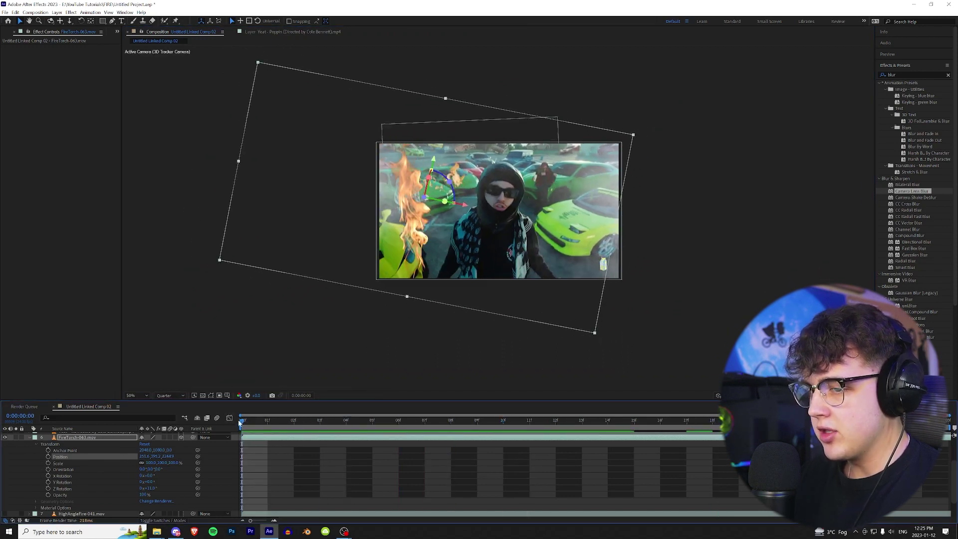
pyautogui.moveTo(321, 425); pyautogui.dragTo(149, 403)
# Step: Copy the Drop Shadow and Camera Lens Blur effects from the WindblownFire-050 layer to FireTorch-063 and adjust the blur radius there
pyautogui.scroll(2, 71, 472)
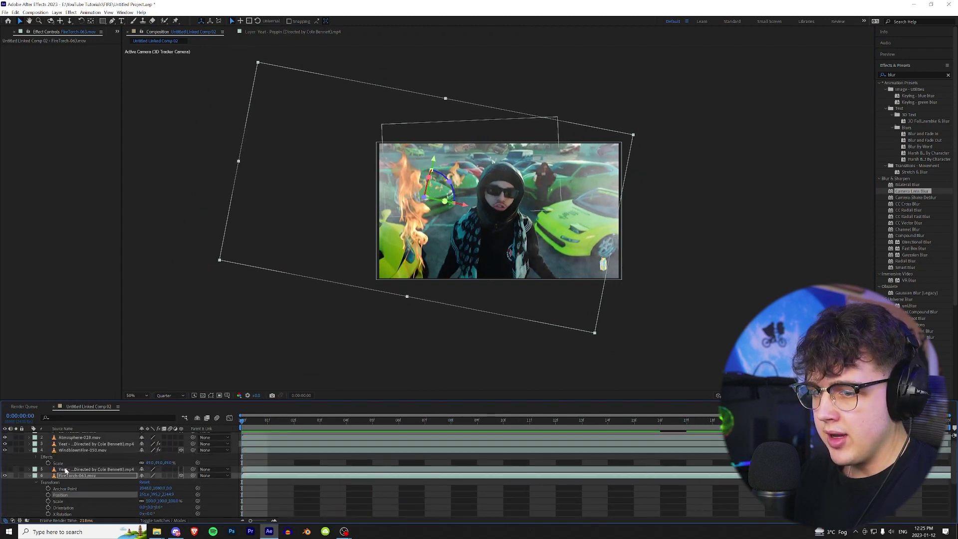
pyautogui.click(66, 469)
pyautogui.click(82, 451)
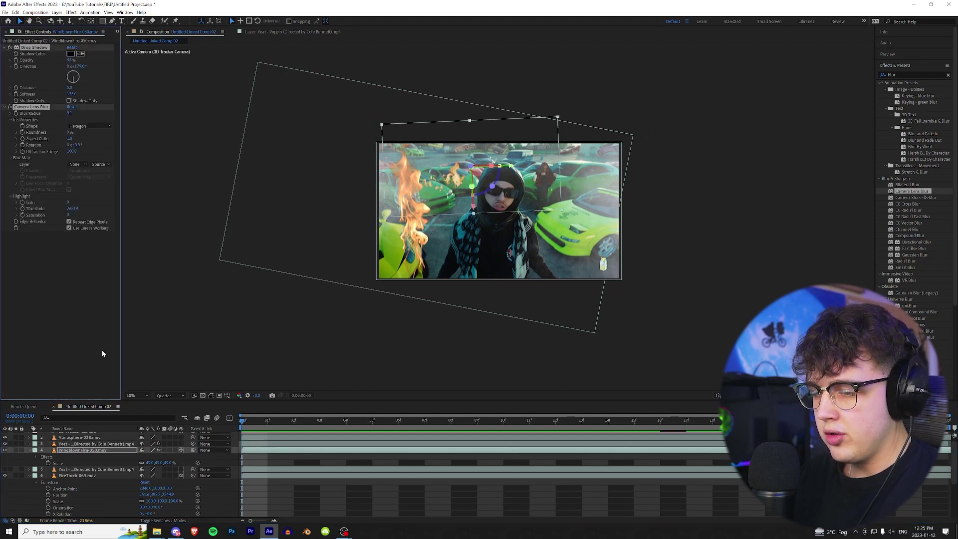
pyautogui.click(79, 476)
pyautogui.hotkey('ctrl', 'v')
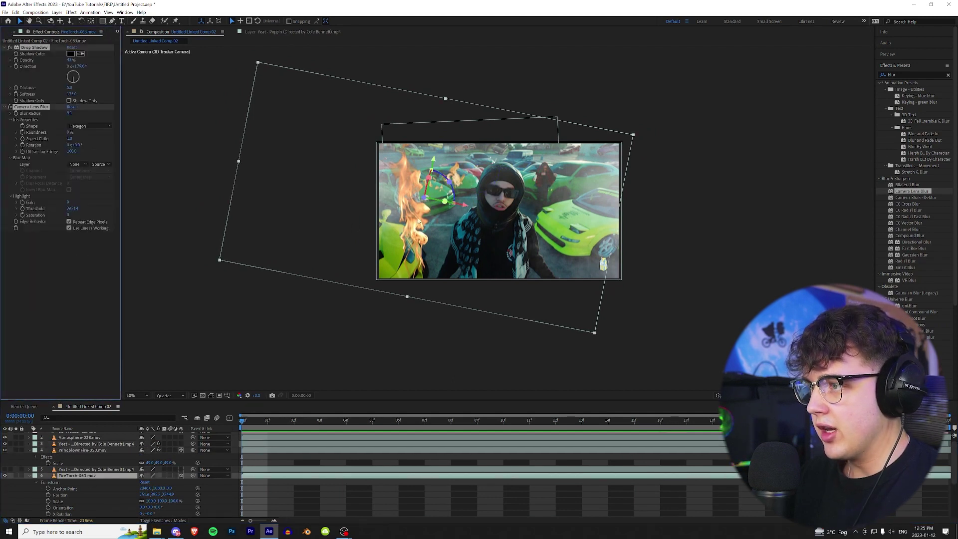
pyautogui.scroll(1, 439, 228)
pyautogui.scroll(-1, 439, 228)
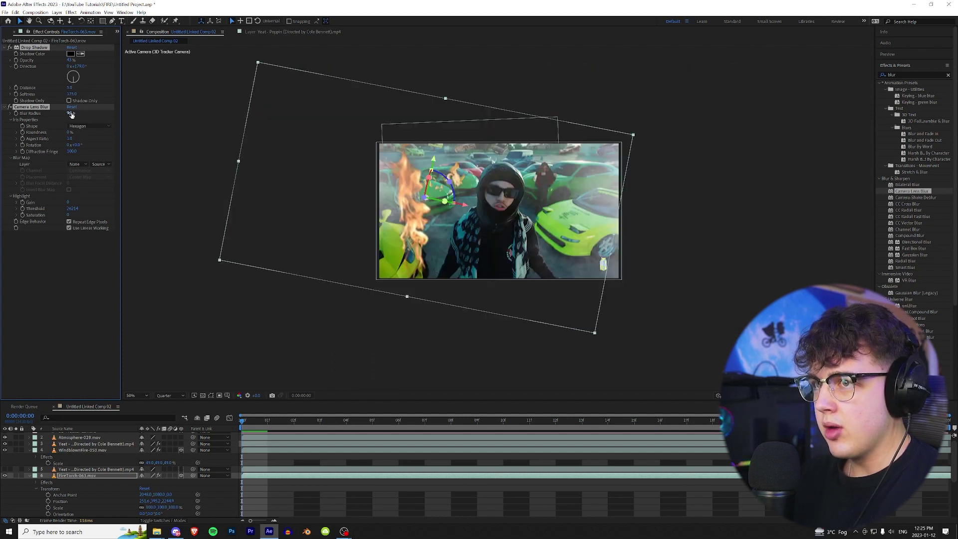
pyautogui.click(372, 269)
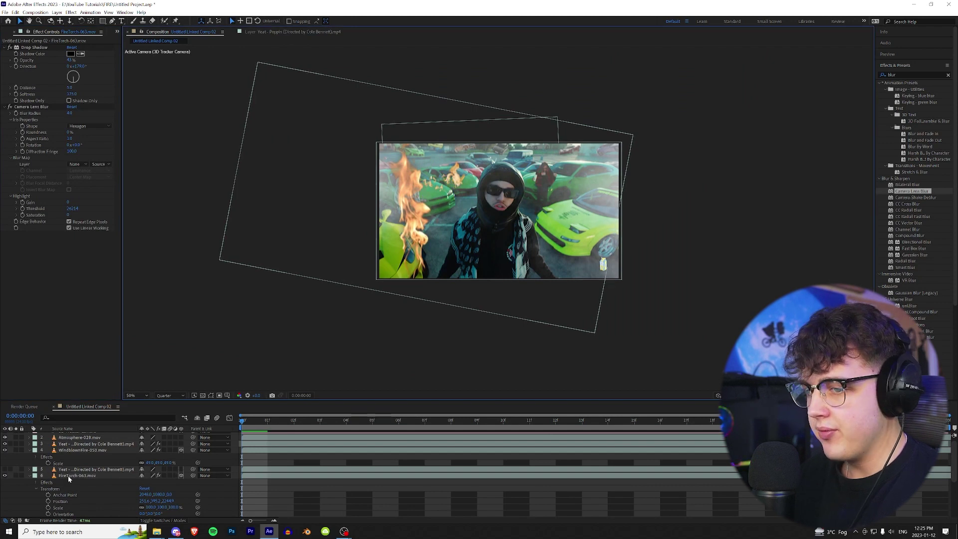
# Step: Show the HighAngleFire-041 layer and make it a 3D layer
pyautogui.click(29, 476)
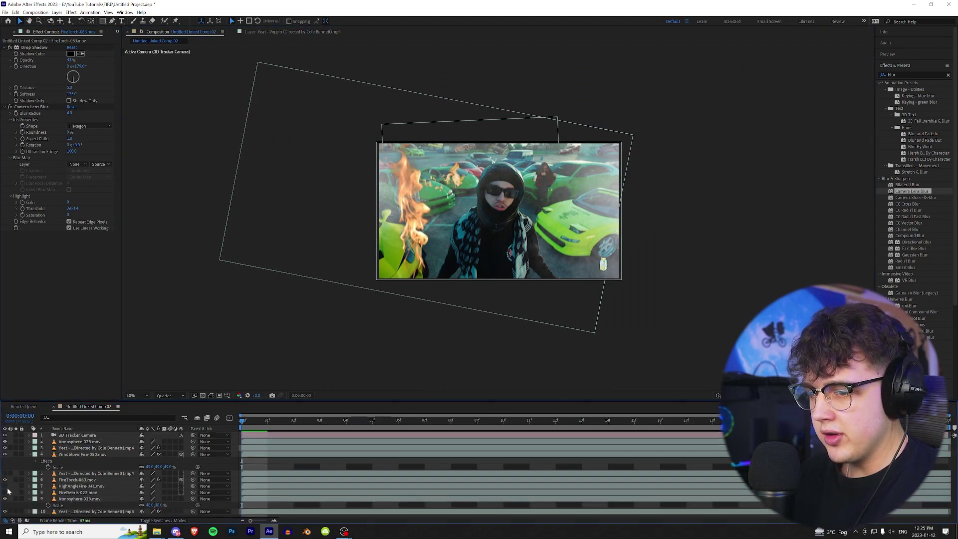
pyautogui.click(619, 230)
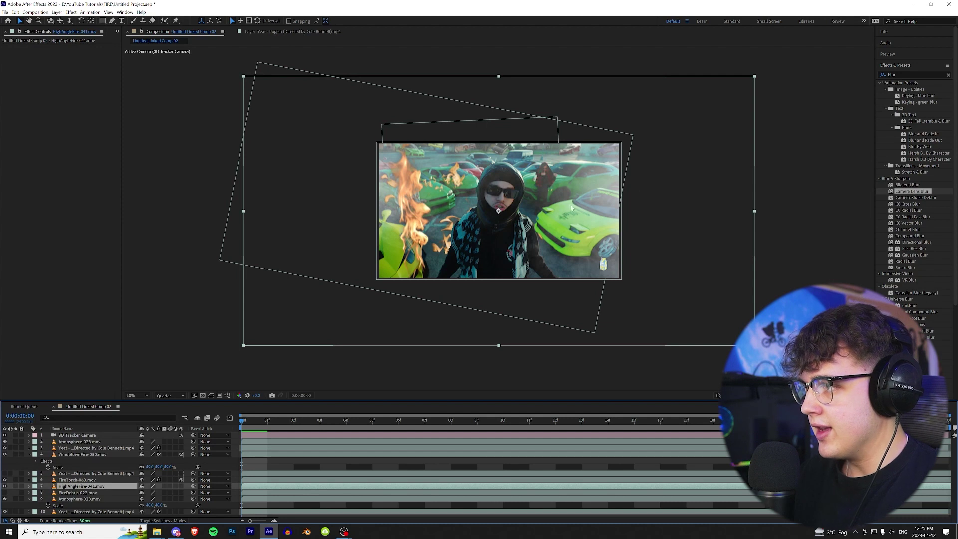
pyautogui.press('s')
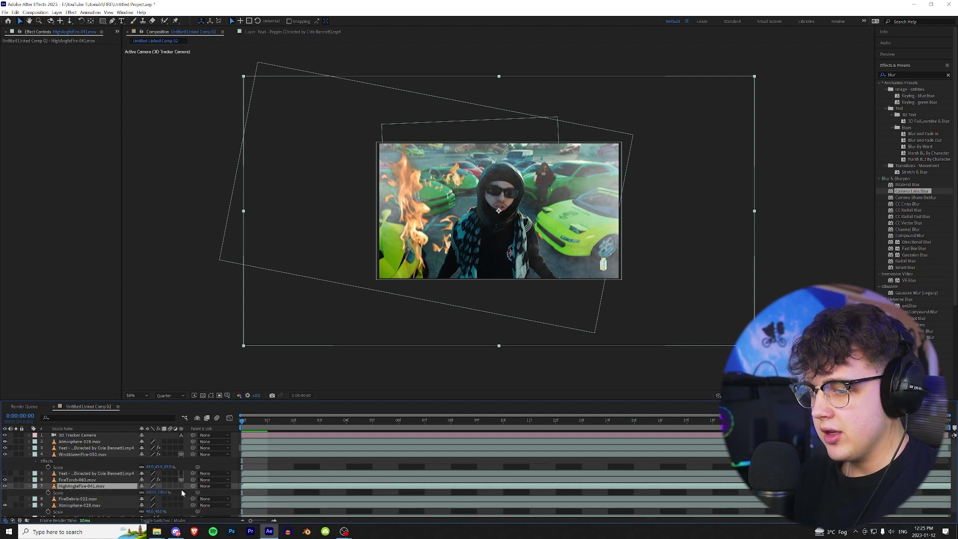
pyautogui.click(181, 485)
pyautogui.hotkey('shift', 'r')
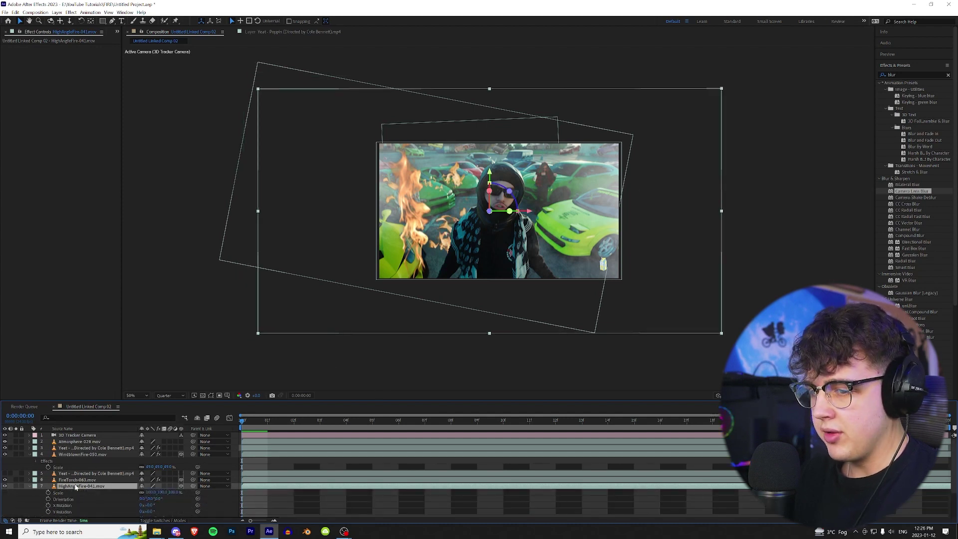
# Step: Push the HighAngleFire-041 layer back in Z depth and move its flames onto the hood of the green car beside the man
pyautogui.scroll(-1, 99, 498)
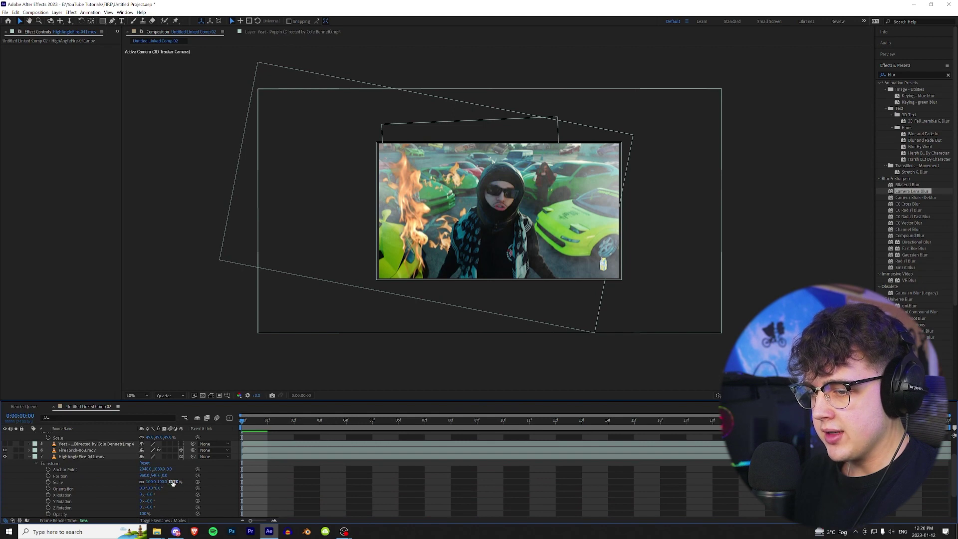
pyautogui.moveTo(164, 475); pyautogui.dragTo(699, 455)
pyautogui.moveTo(159, 475); pyautogui.dragTo(100, 470)
# Step: Paste the Drop Shadow and Camera Lens Blur effects onto the HighAngleFire-041 layer and preview the shot
pyautogui.click(71, 67)
pyautogui.hotkey('ctrl', 'v')
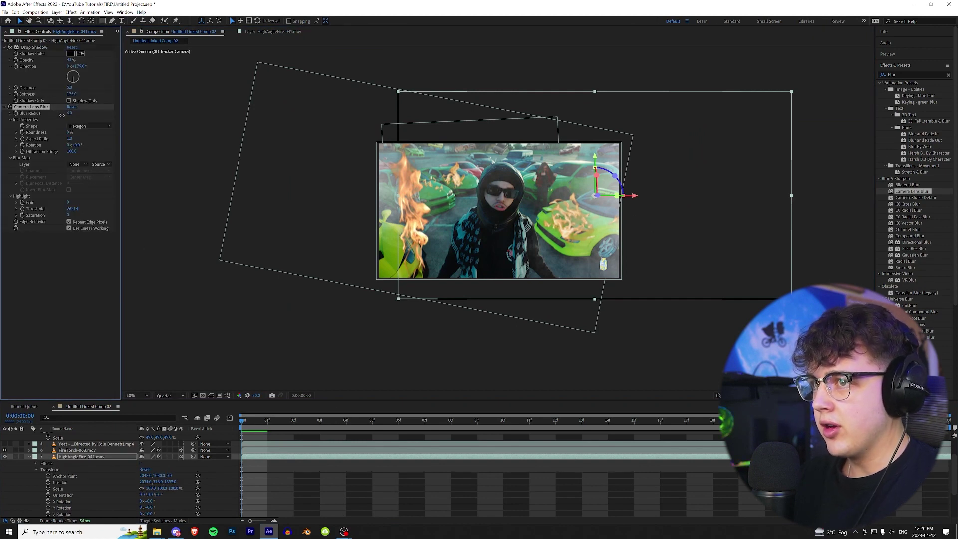
pyautogui.press('space')
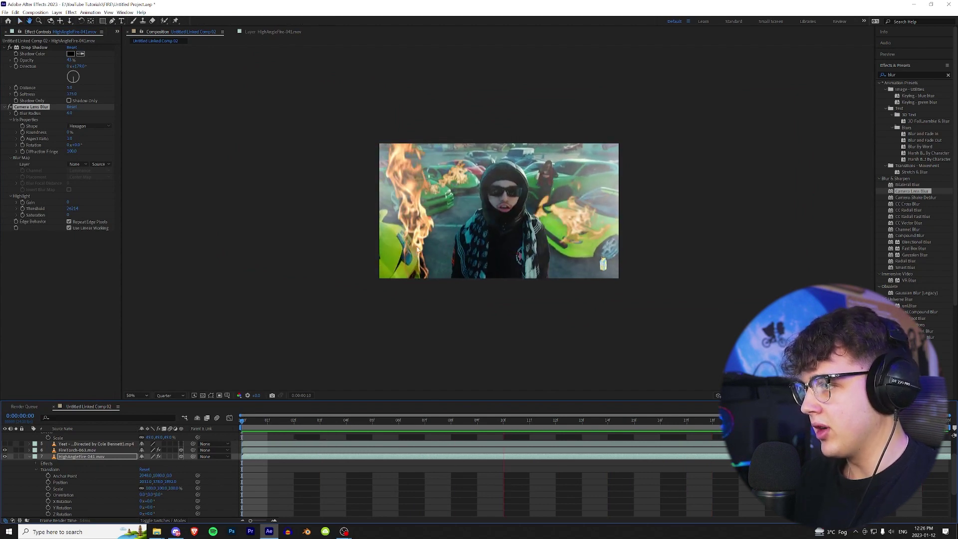
pyautogui.press('space')
# Step: Turn the FireTorch-063 layer back into a 2D layer, scale it to 92% and reposition its flames over the yellow car
pyautogui.click(75, 450)
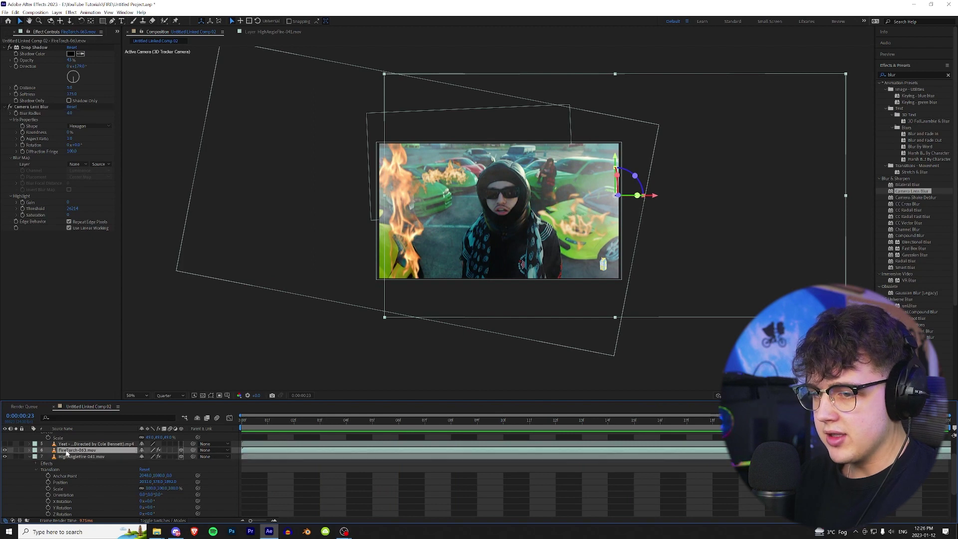
pyautogui.click(29, 450)
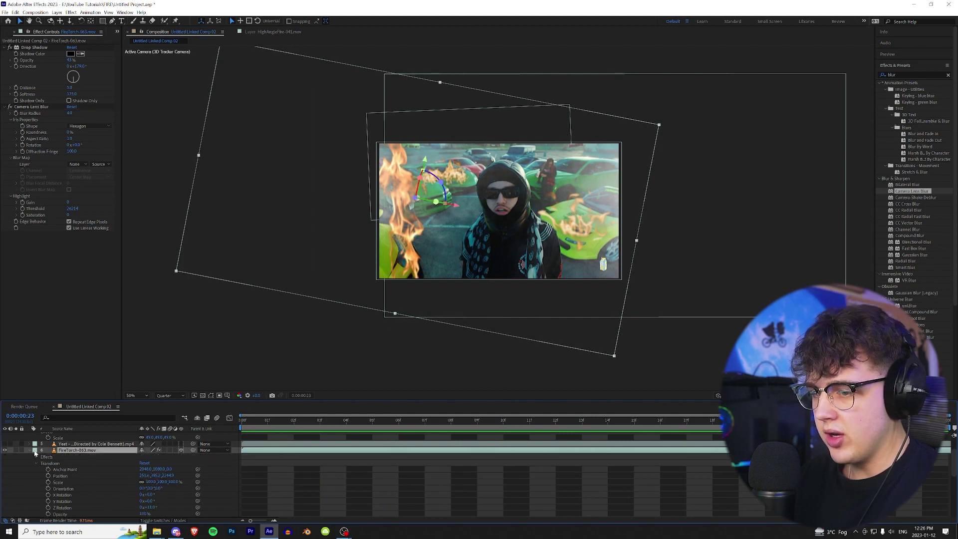
pyautogui.scroll(-1, 28, 453)
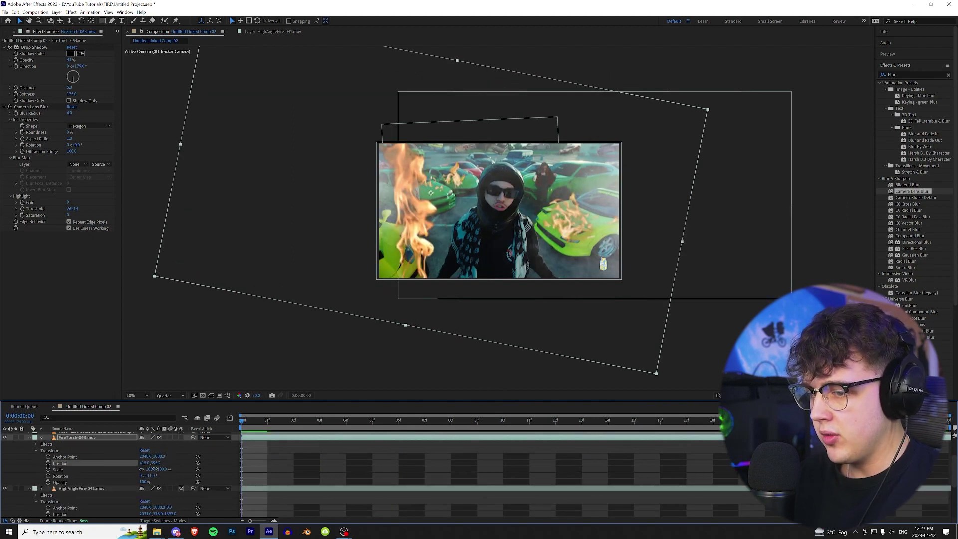
pyautogui.moveTo(154, 469)
pyautogui.mouseDown()
pyautogui.moveTo(132, 469)
pyautogui.moveTo(150, 470)
pyautogui.mouseUp()
pyautogui.moveTo(422, 245); pyautogui.dragTo(418, 252)
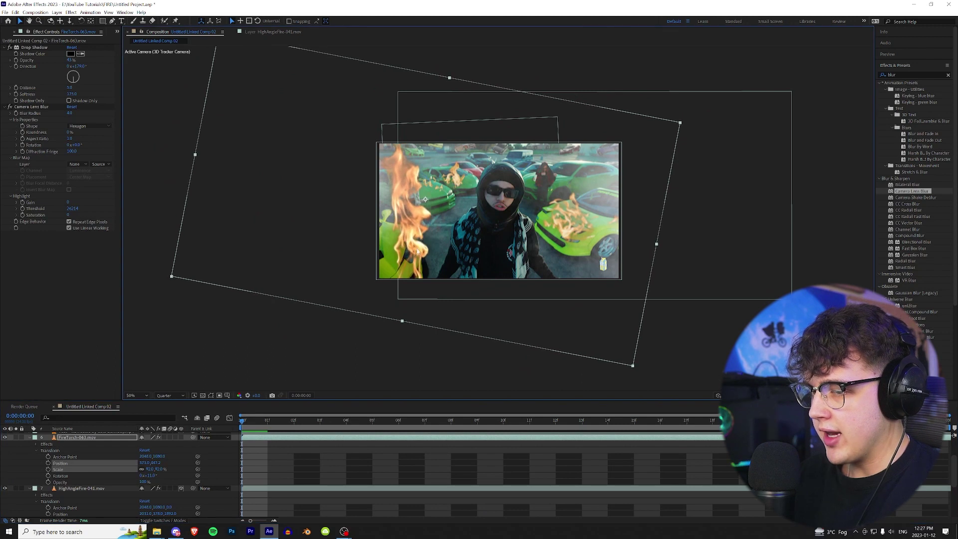
# Step: Keyframe FireTorch-063's position and scale at the first frame and at 0:00:01:02, shifting it and enlarging it to 96.7%, and preview the motion
pyautogui.click(47, 462)
pyautogui.click(47, 469)
pyautogui.press('space')
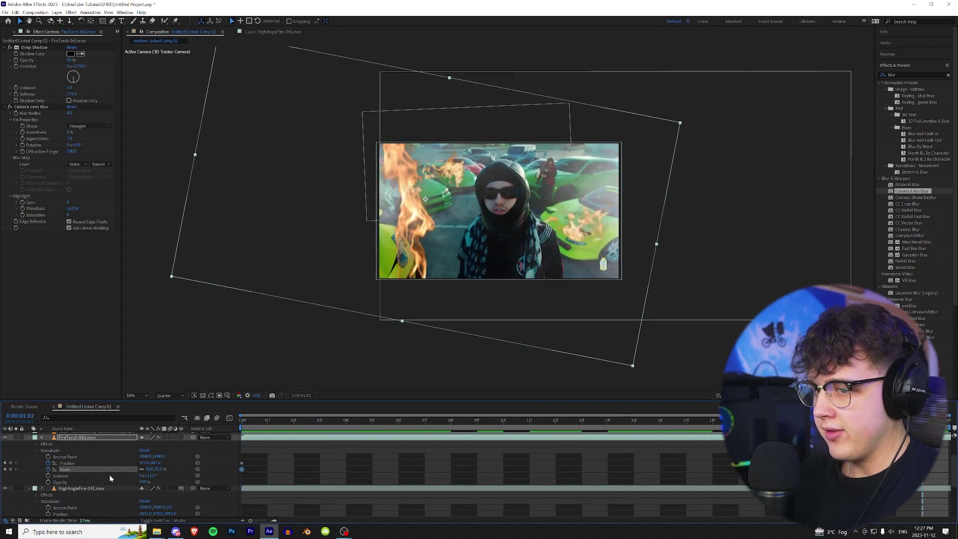
pyautogui.moveTo(151, 469); pyautogui.dragTo(170, 471)
pyautogui.moveTo(155, 463); pyautogui.dragTo(132, 466)
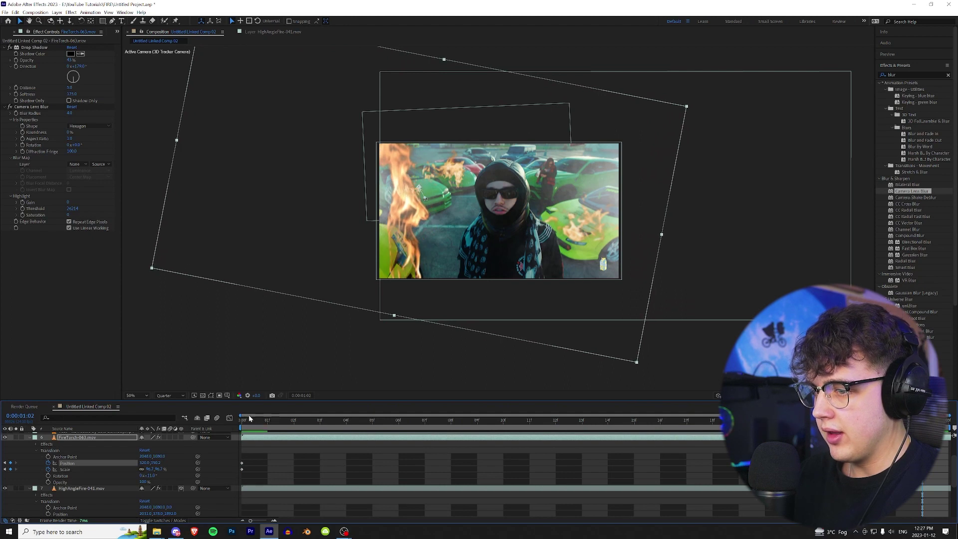
pyautogui.press('space')
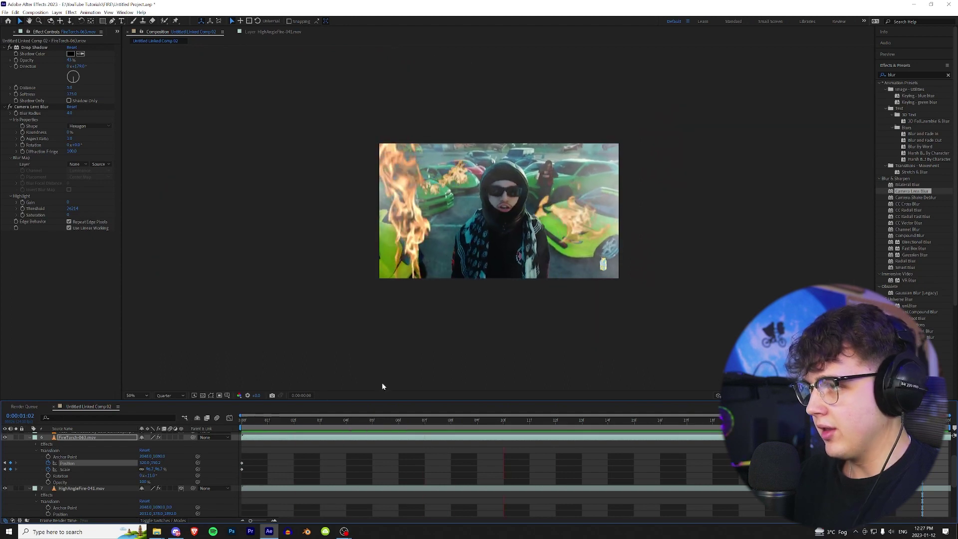
pyautogui.press('space')
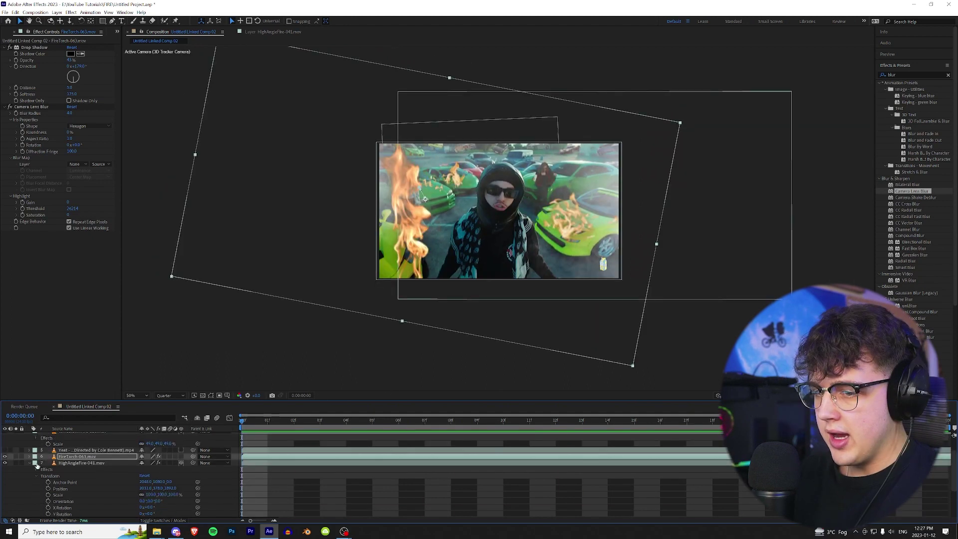
# Step: Show the FireDebris-022 layer, scale it to 53% and scrub through the shot to check the falling debris
pyautogui.click(29, 463)
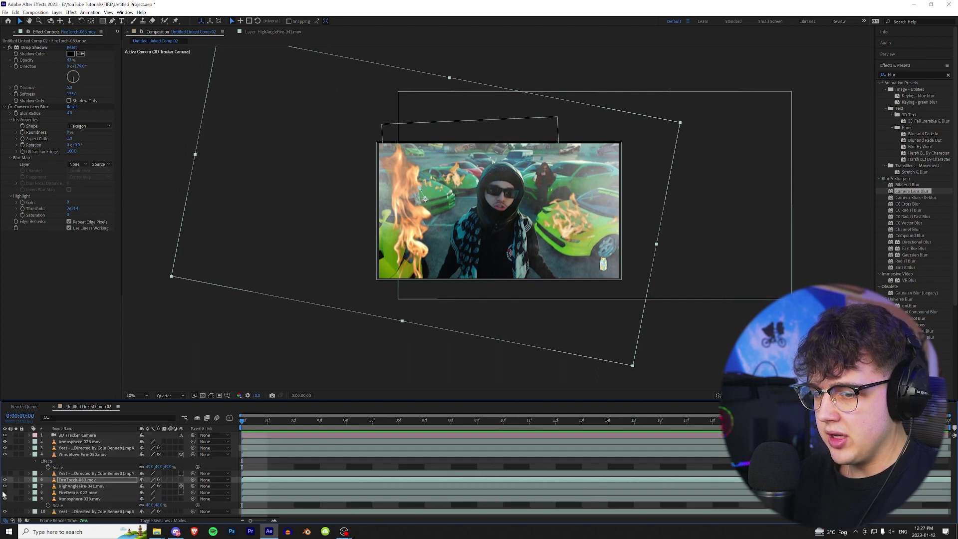
pyautogui.click(399, 314)
pyautogui.press('s')
pyautogui.moveTo(149, 498); pyautogui.dragTo(125, 499)
pyautogui.moveTo(350, 427); pyautogui.dragTo(582, 414)
pyautogui.click(285, 493)
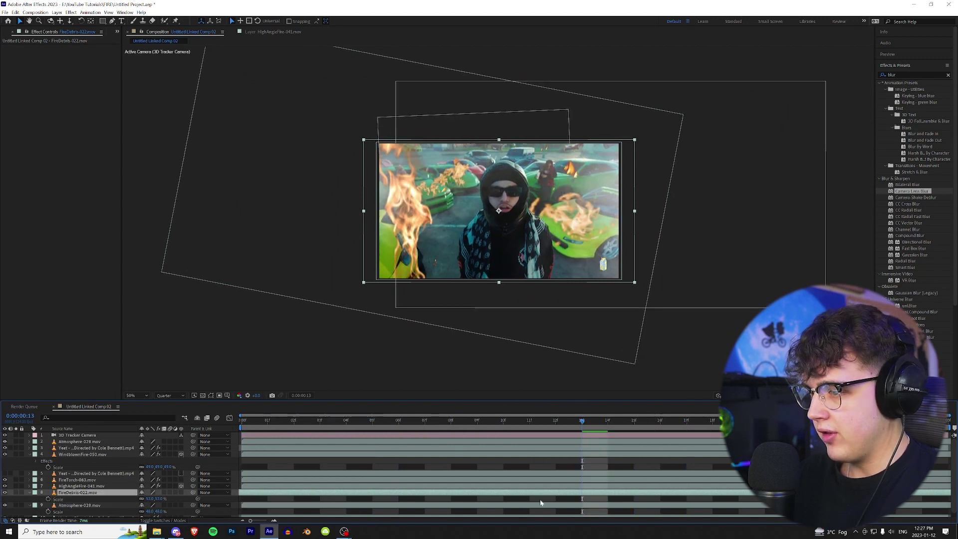
# Step: Move FireDebris-022 above the rotoscoped man layer and place a duplicate, scaled to 55%, directly above the base footage
pyautogui.moveTo(90, 493); pyautogui.dragTo(95, 448)
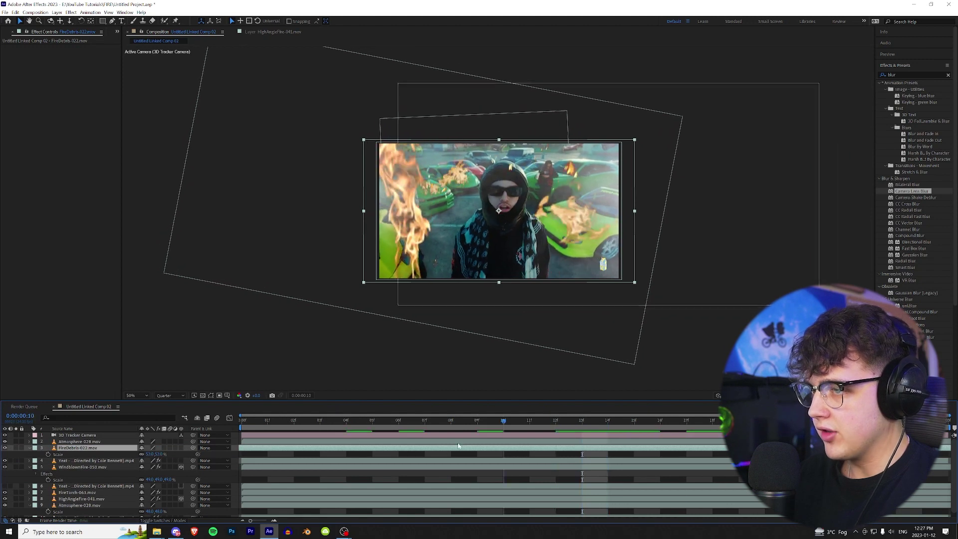
pyautogui.hotkey('ctrl', 'd')
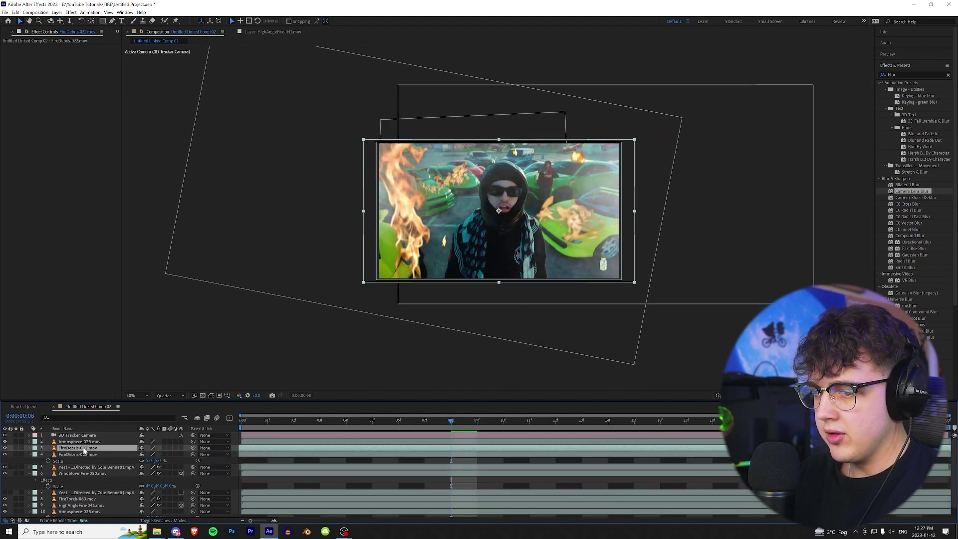
pyautogui.moveTo(83, 451); pyautogui.dragTo(84, 508)
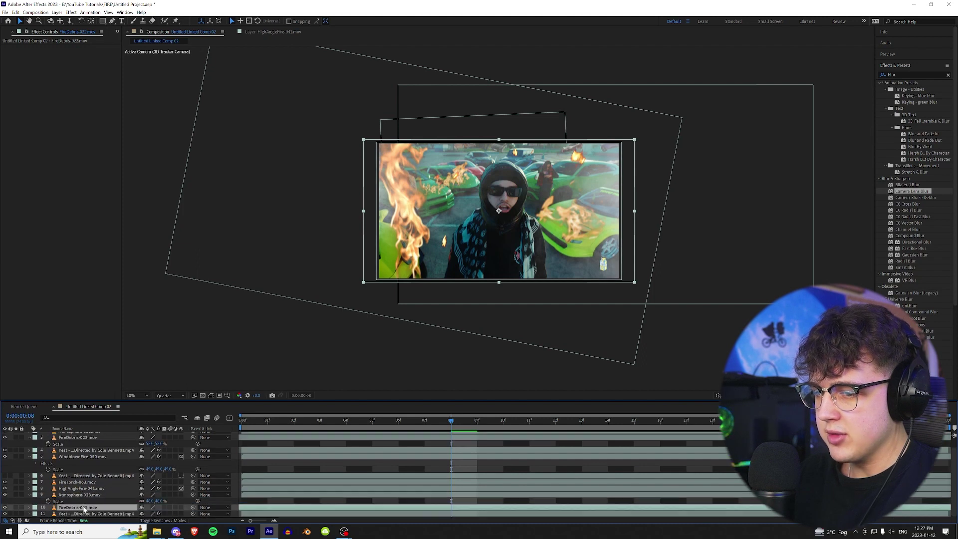
pyautogui.press('s')
pyautogui.moveTo(150, 514); pyautogui.dragTo(152, 515)
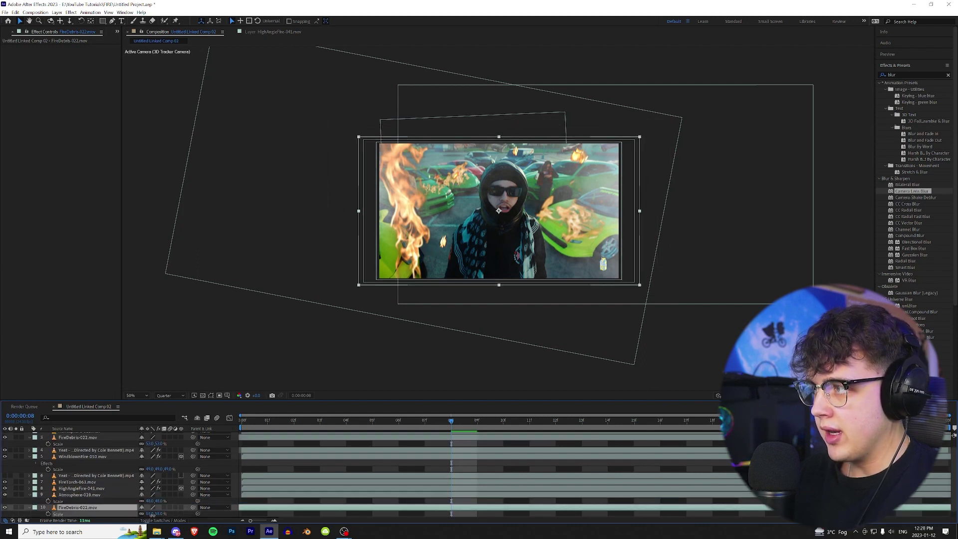
# Step: Scale the front FireDebris-022 layer to 98%, apply Camera Lens Blur to it and preview the shot from the start
pyautogui.click(85, 437)
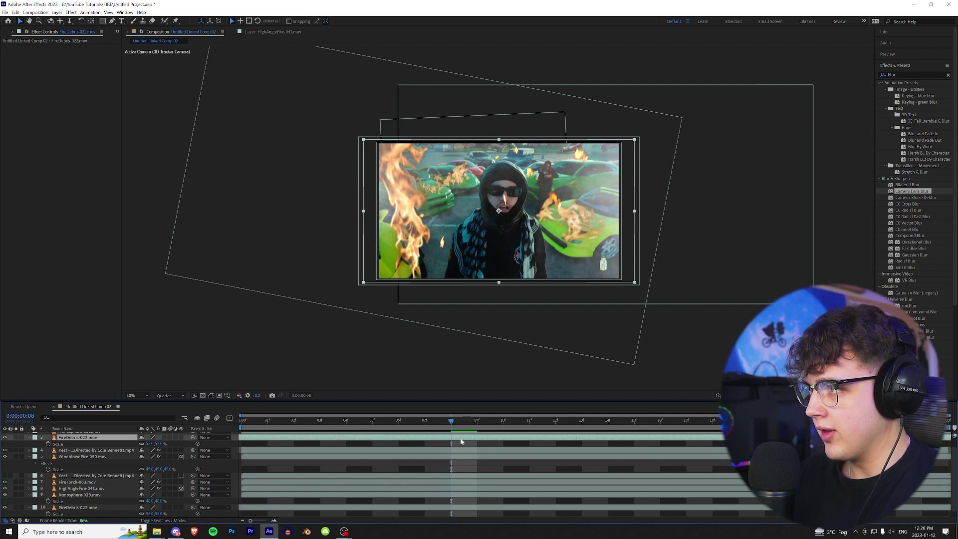
pyautogui.moveTo(153, 443); pyautogui.dragTo(168, 446)
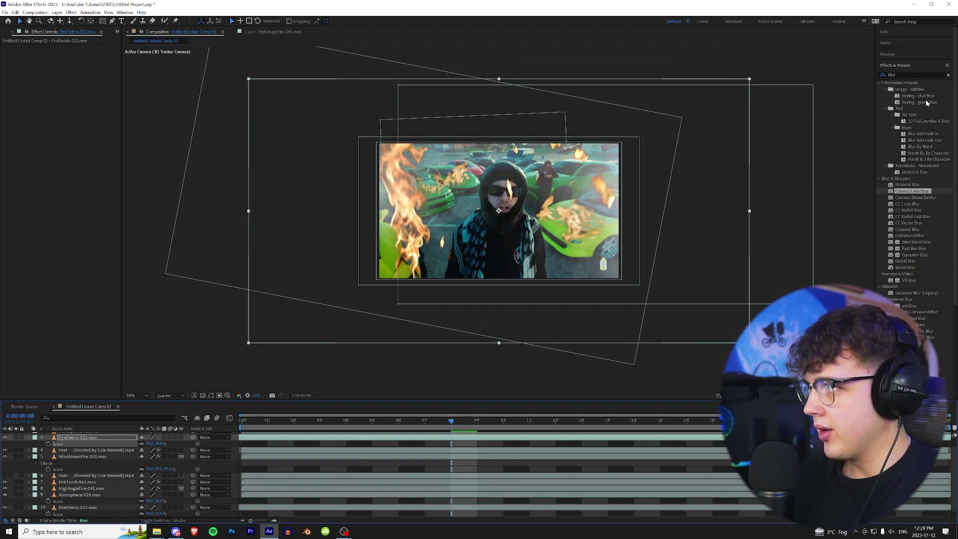
pyautogui.moveTo(912, 191); pyautogui.dragTo(103, 439)
pyautogui.press('space')
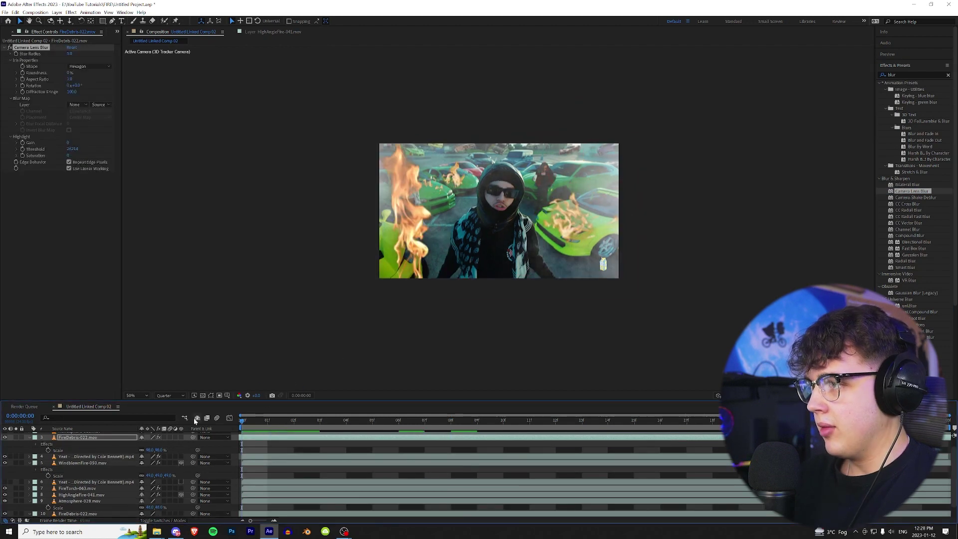
pyautogui.press('space')
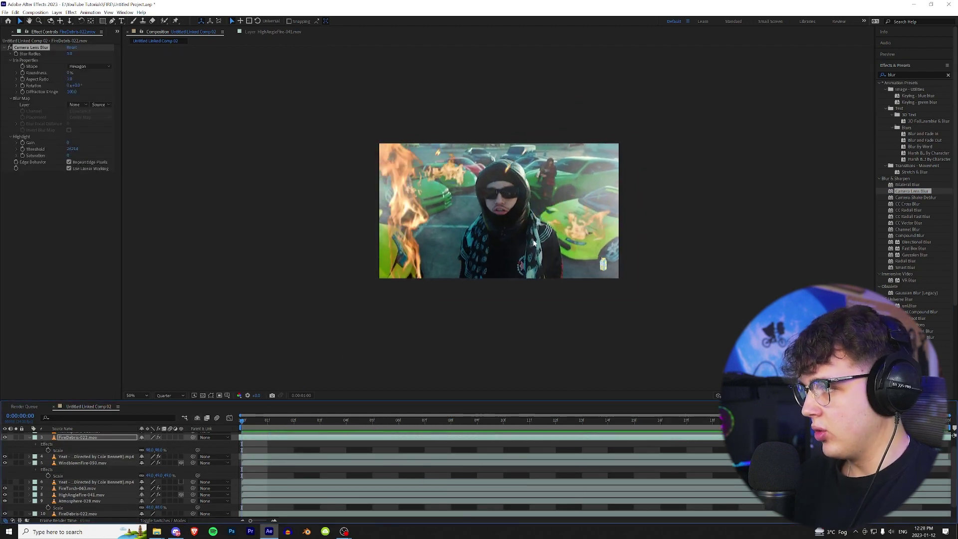